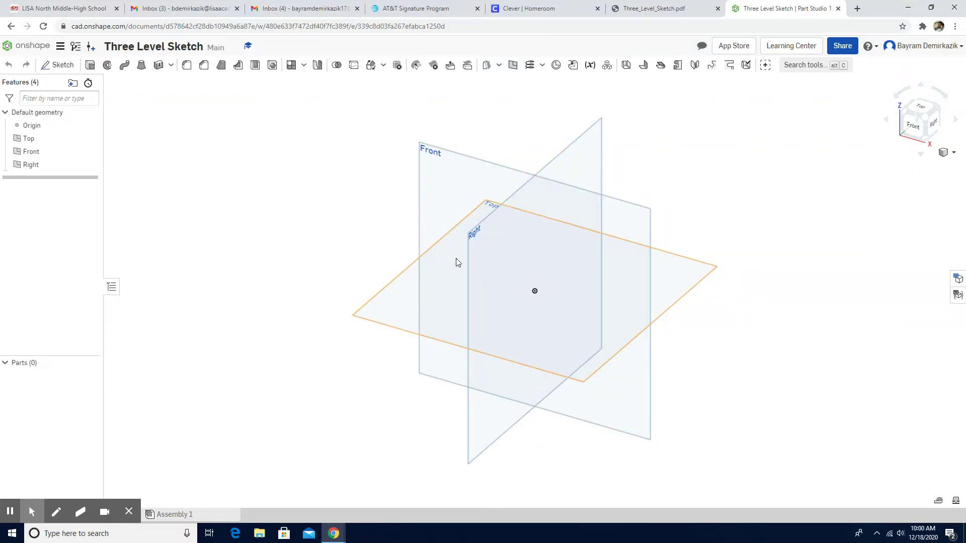
Check the reference drawing, then start Sketch 1 on the Front plane, viewed straight on.
click(638, 8)
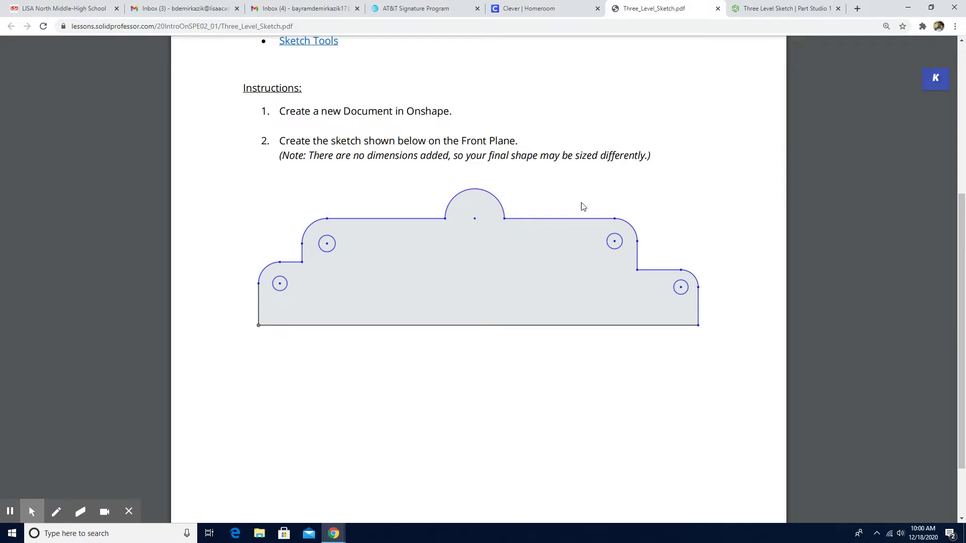
click(775, 8)
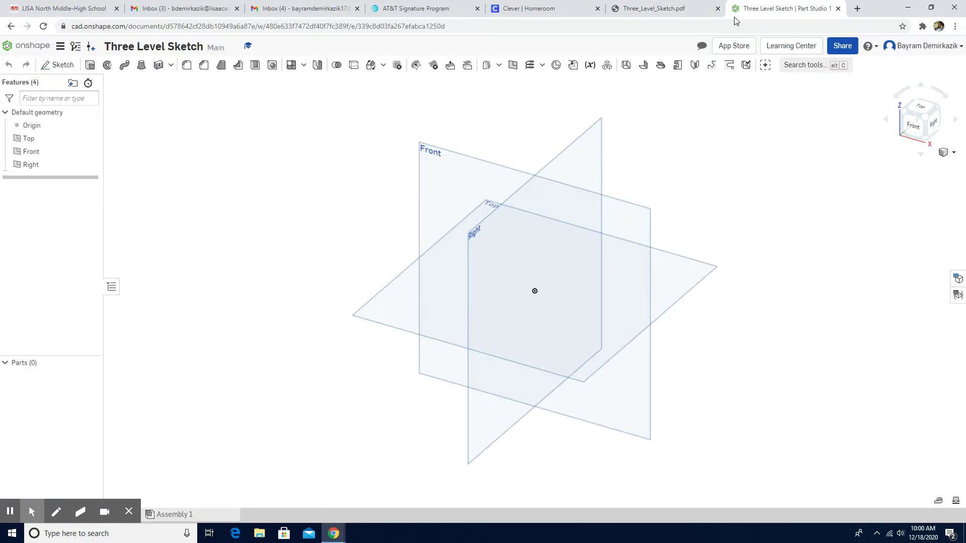
click(439, 198)
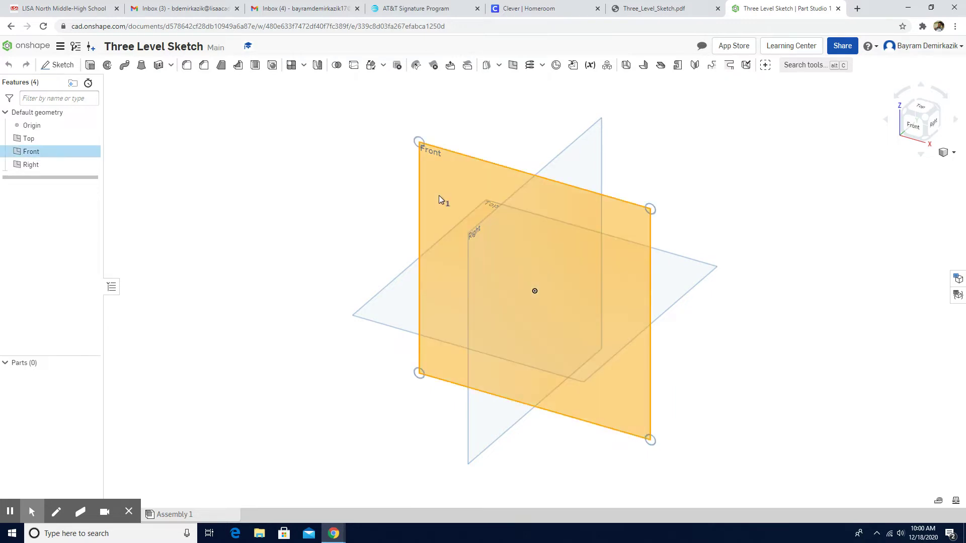
click(58, 65)
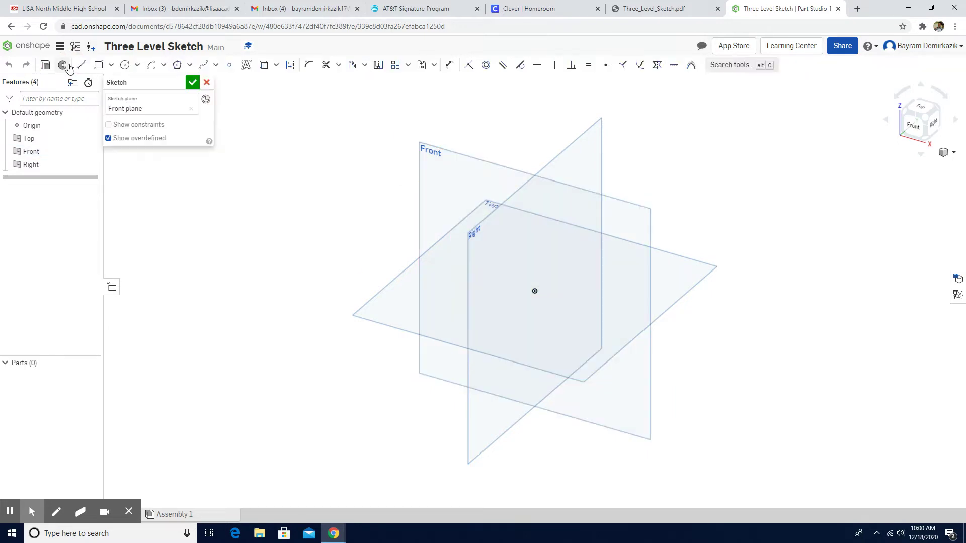
click(914, 126)
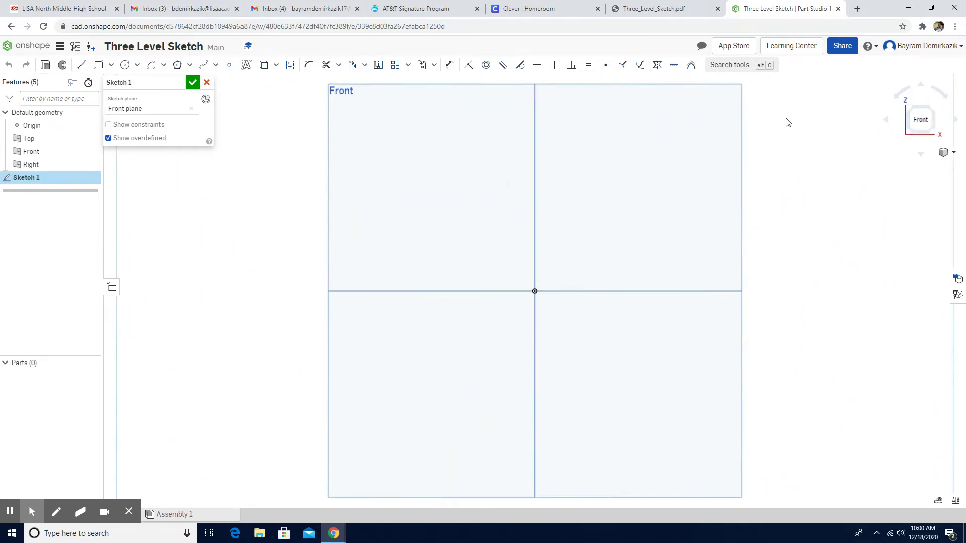
Draw a centre-point semicircle at the origin across the horizontal axis, then pull its left end inward.
click(156, 69)
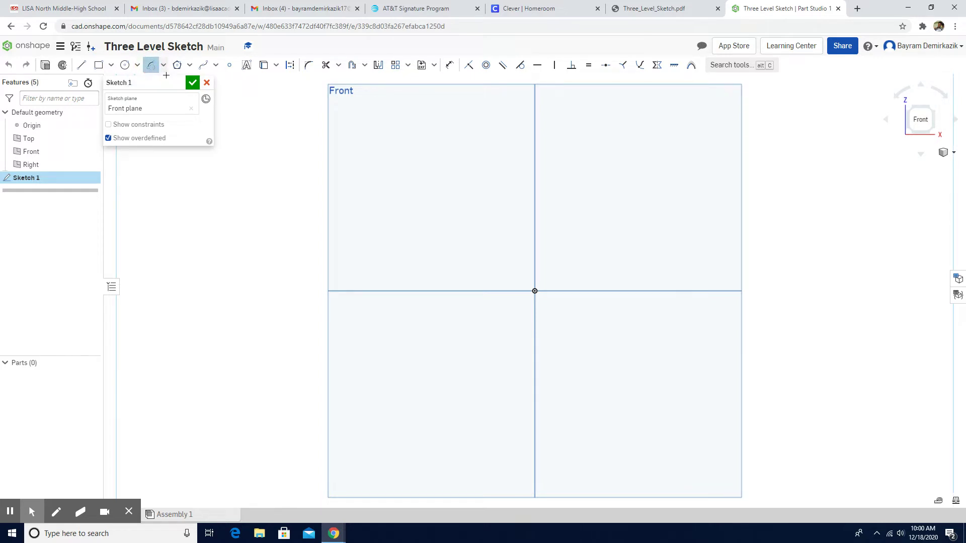
click(534, 290)
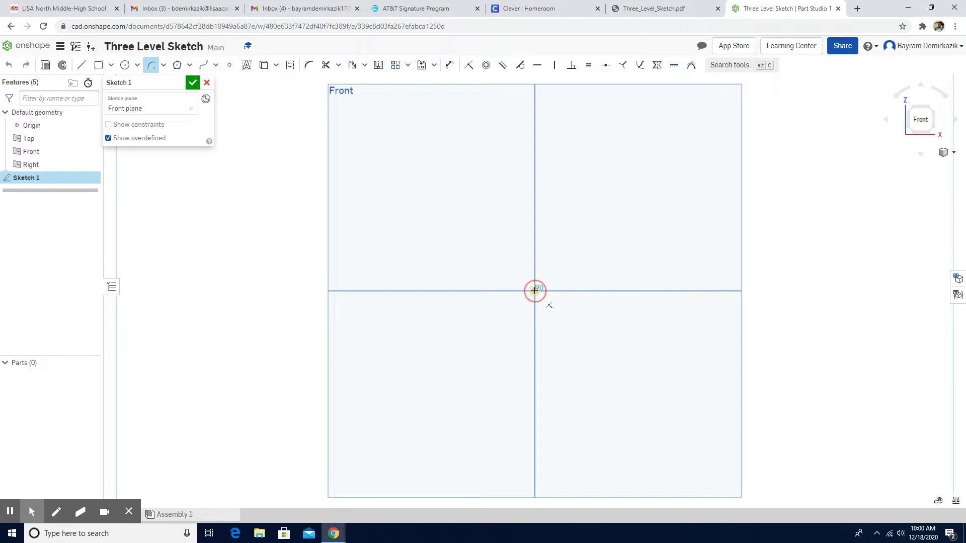
click(585, 290)
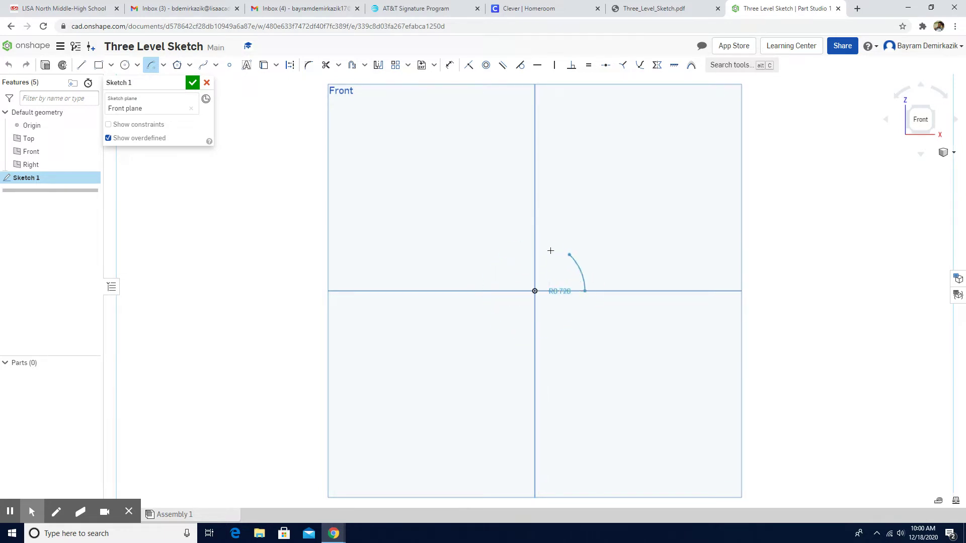
click(503, 290)
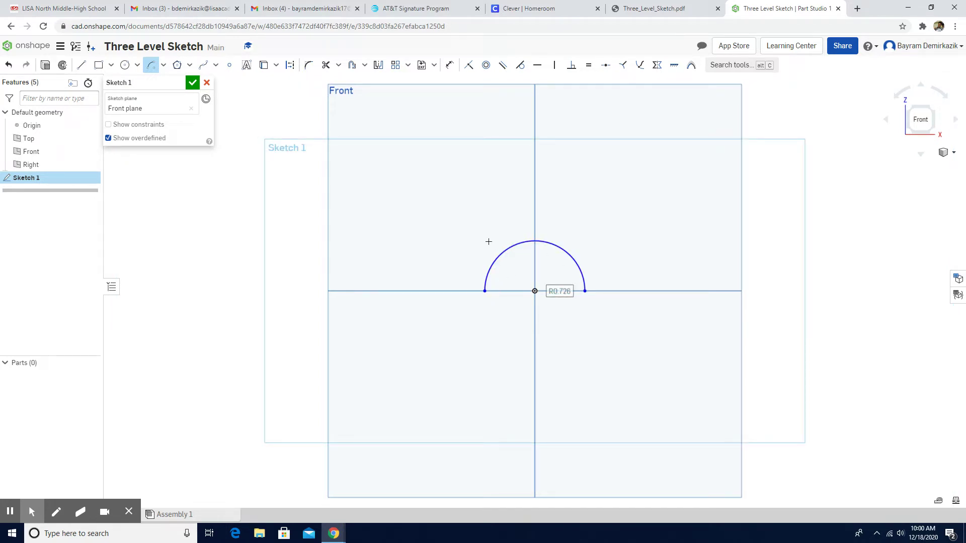
key(Escape)
click(480, 291)
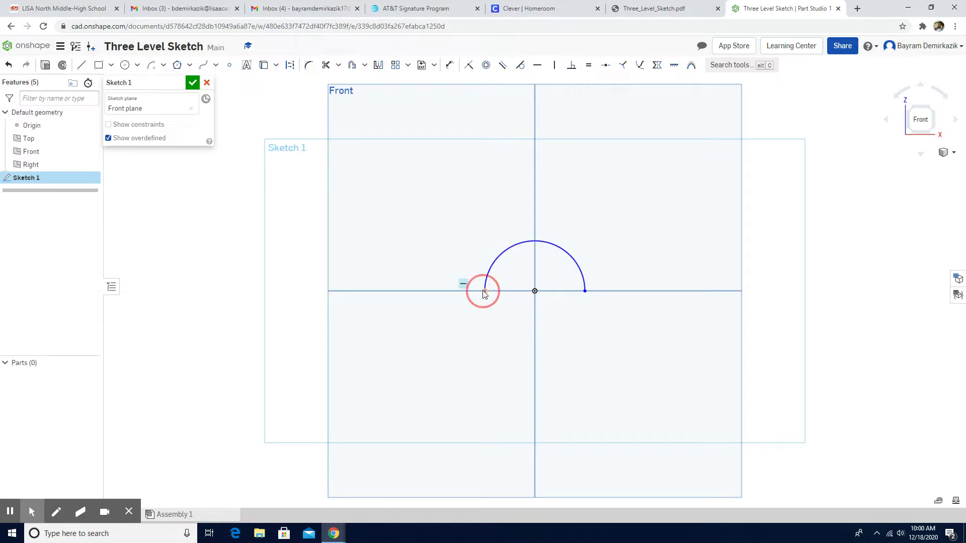
drag(497, 291, 497, 291)
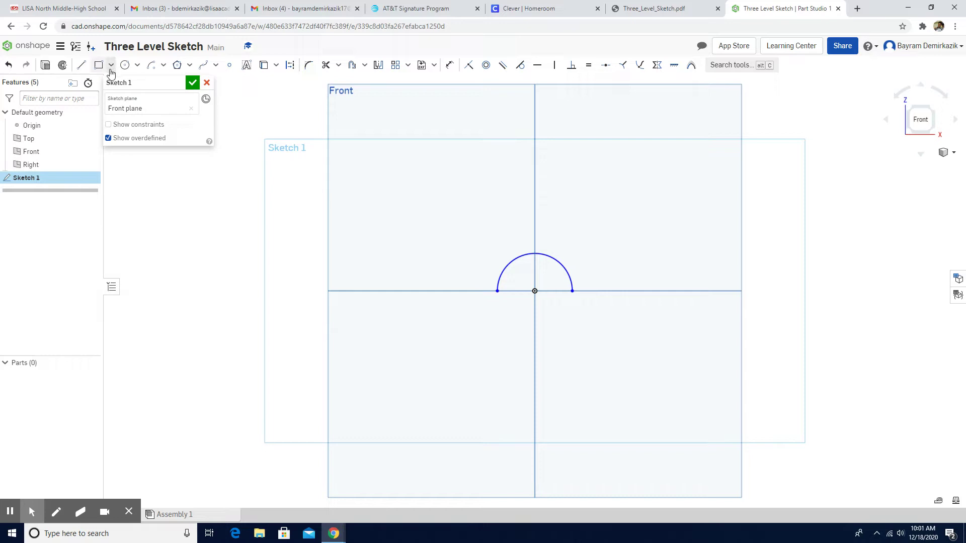
From the semicircle's left end, draw a 2.46 top line, a short step down, a 0.913 ledge, then down.
click(81, 65)
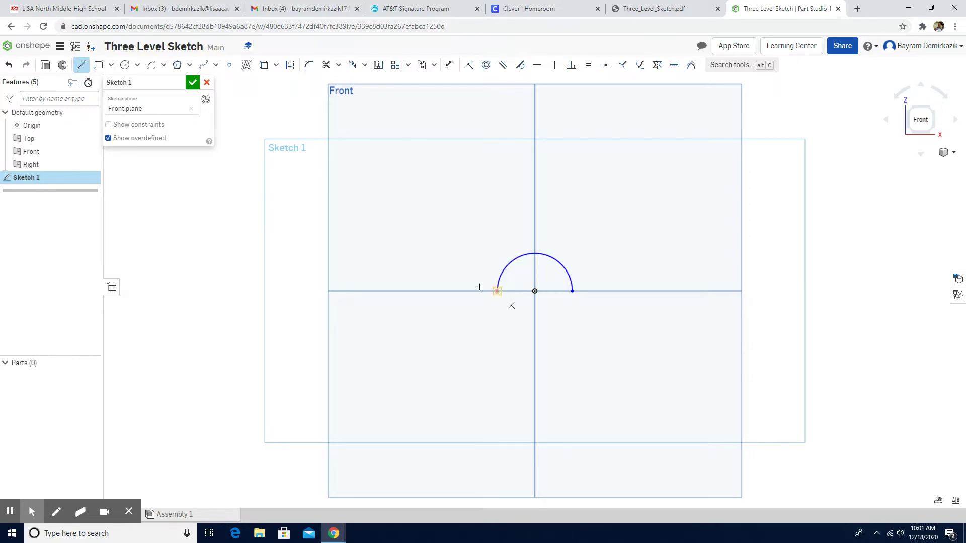
click(497, 290)
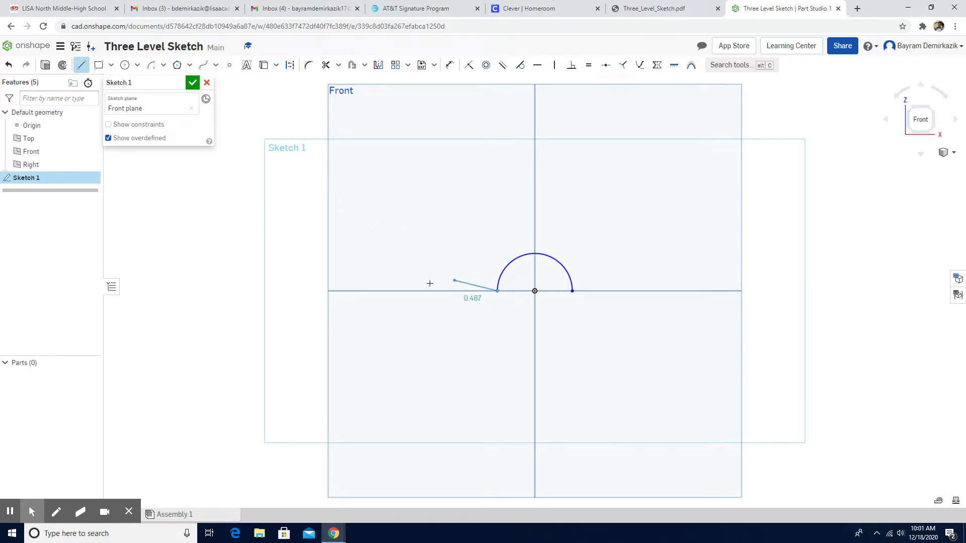
click(328, 291)
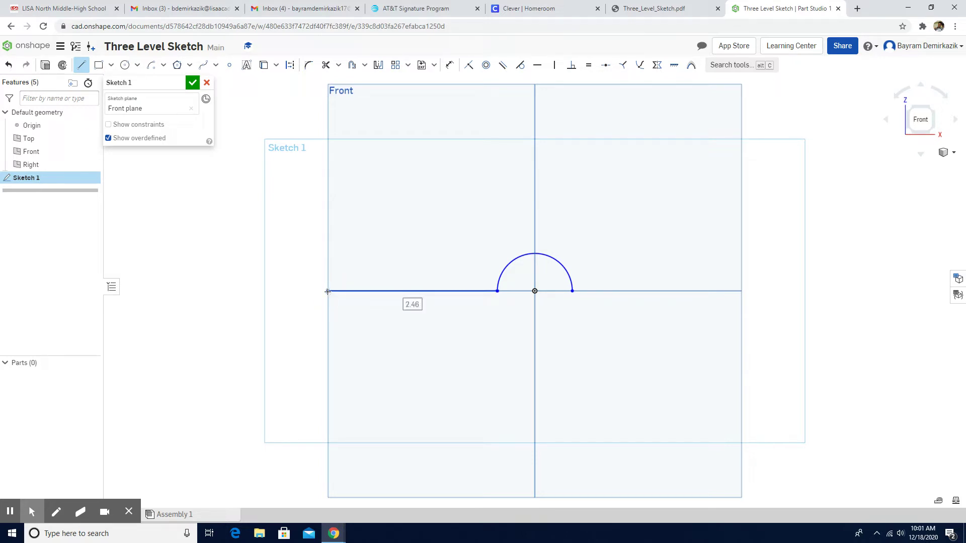
click(329, 327)
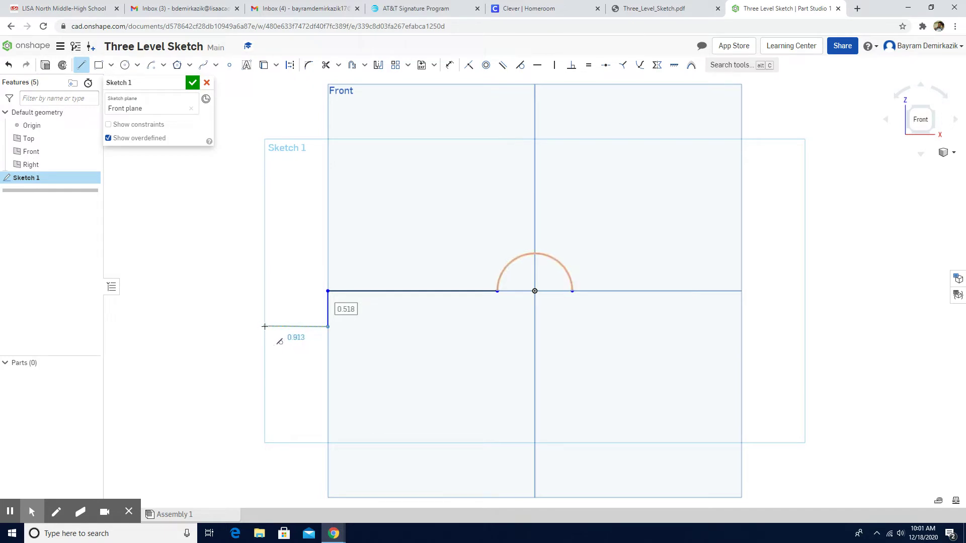
click(264, 326)
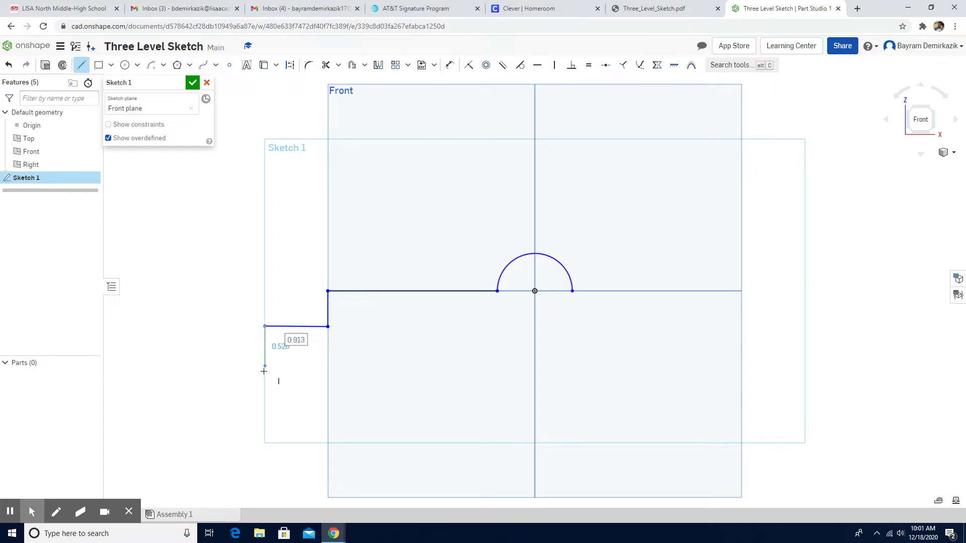
click(265, 413)
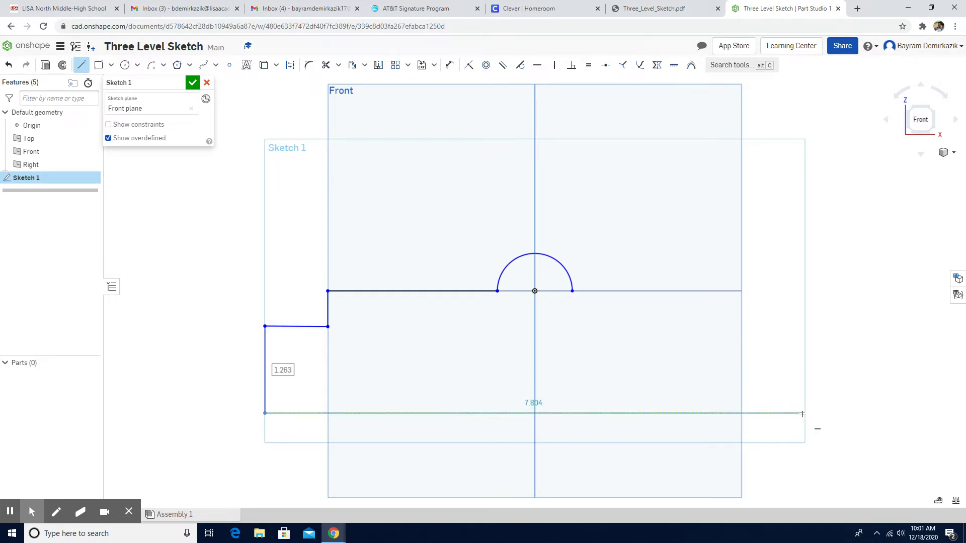
Draw the bottom edge, 0.913 right side, right ledge and step up, rejoining the semicircle and closing the outline.
click(804, 414)
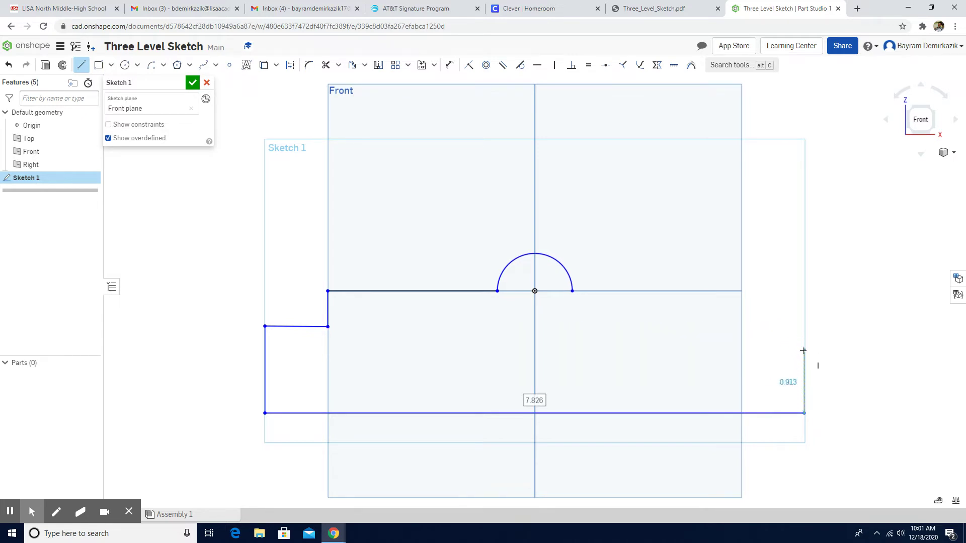
click(803, 351)
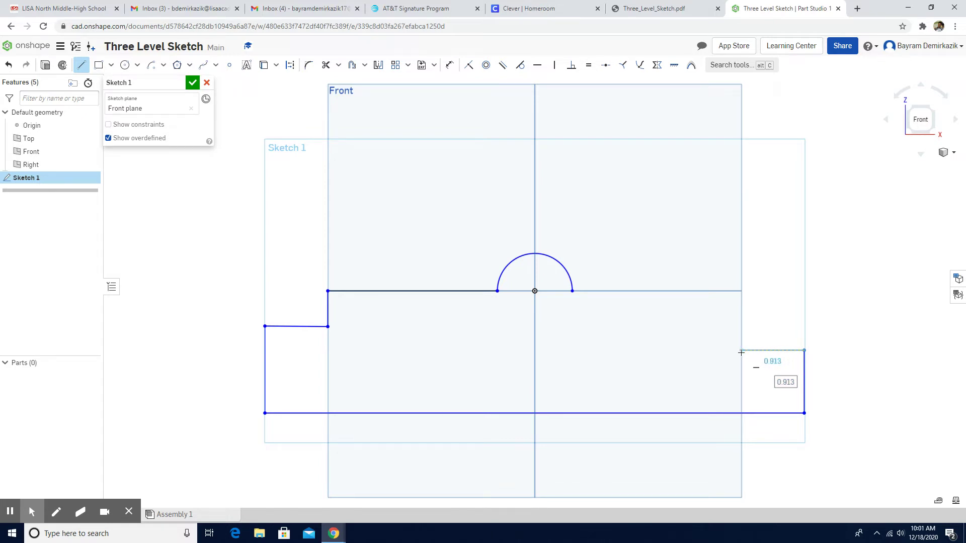
click(741, 351)
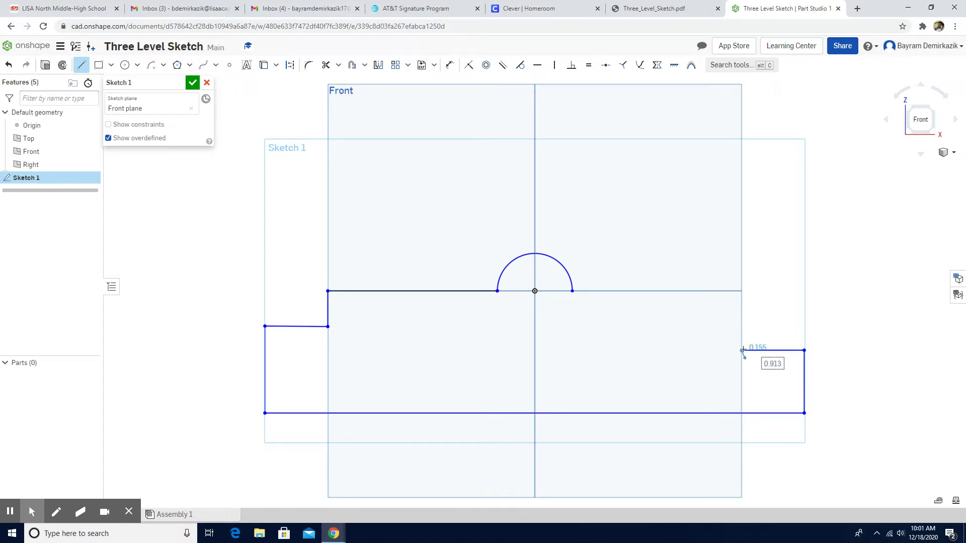
click(740, 291)
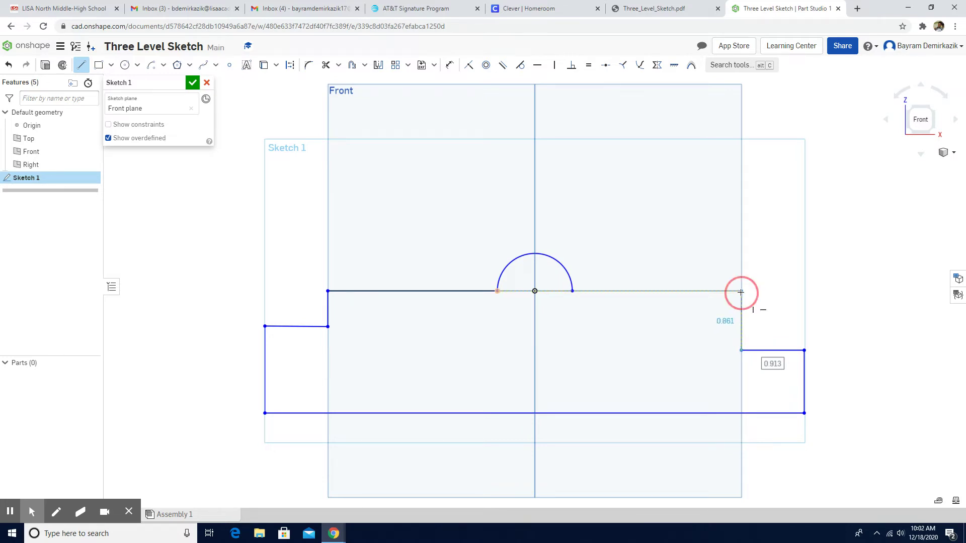
click(572, 289)
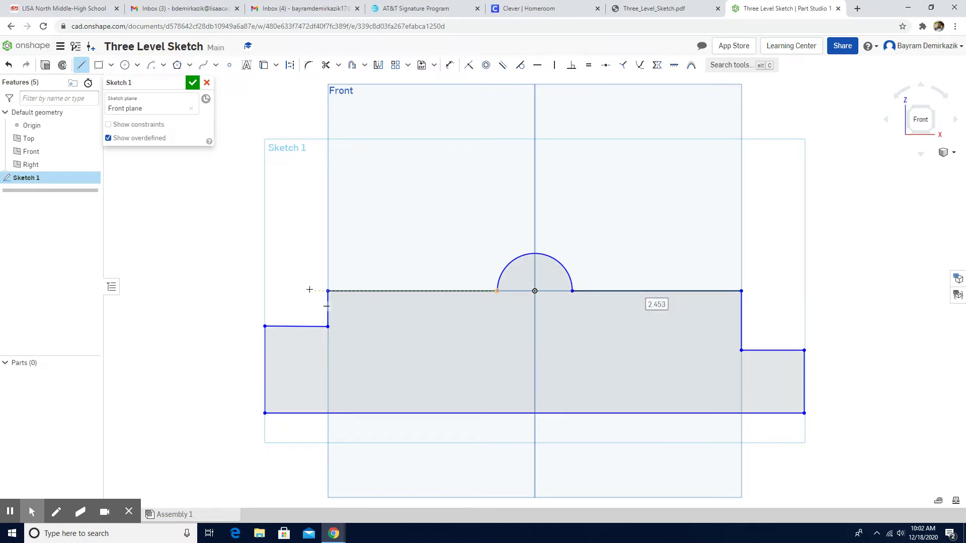
click(327, 292)
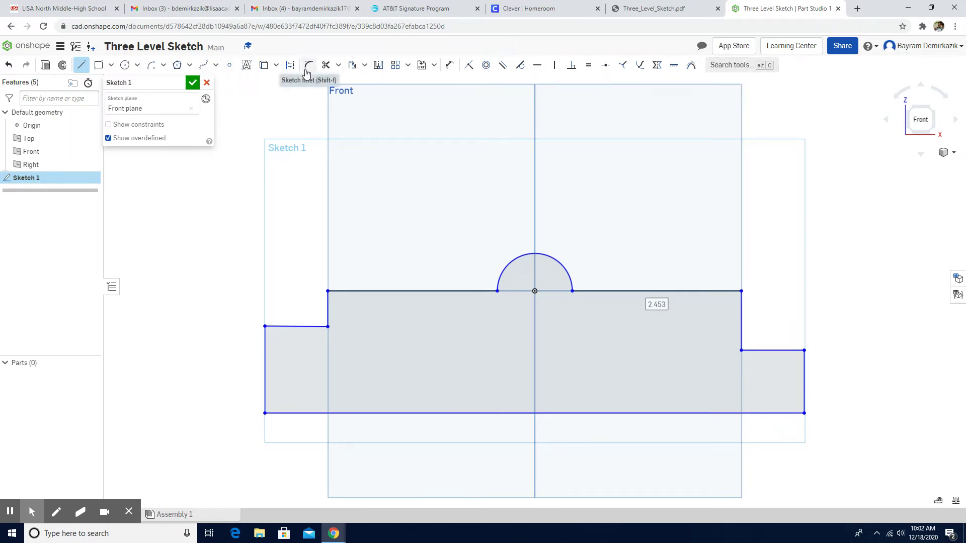
click(737, 66)
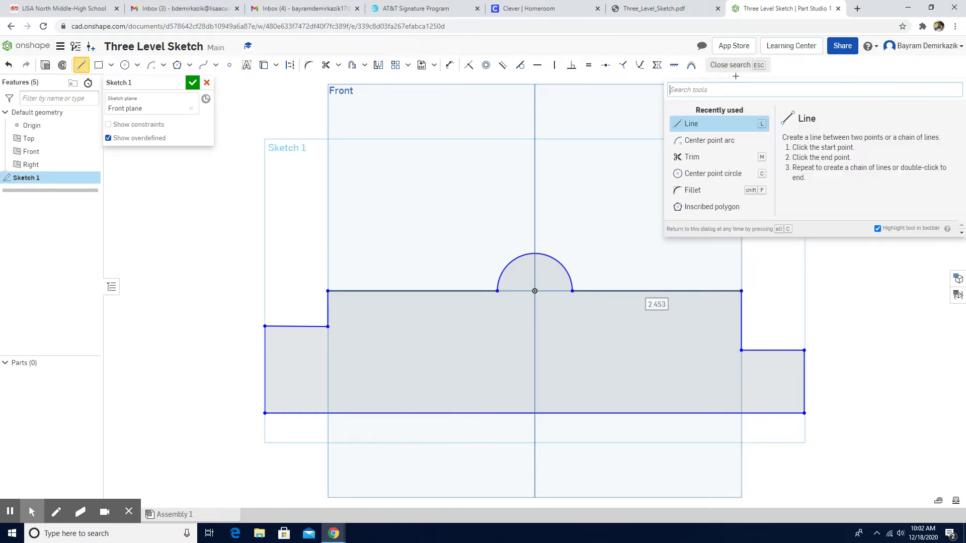
text(f)
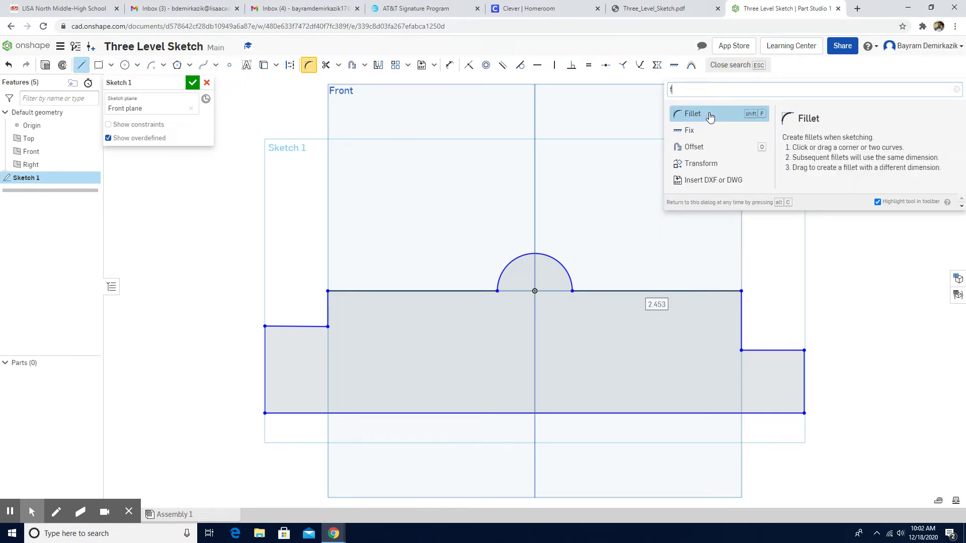
click(309, 66)
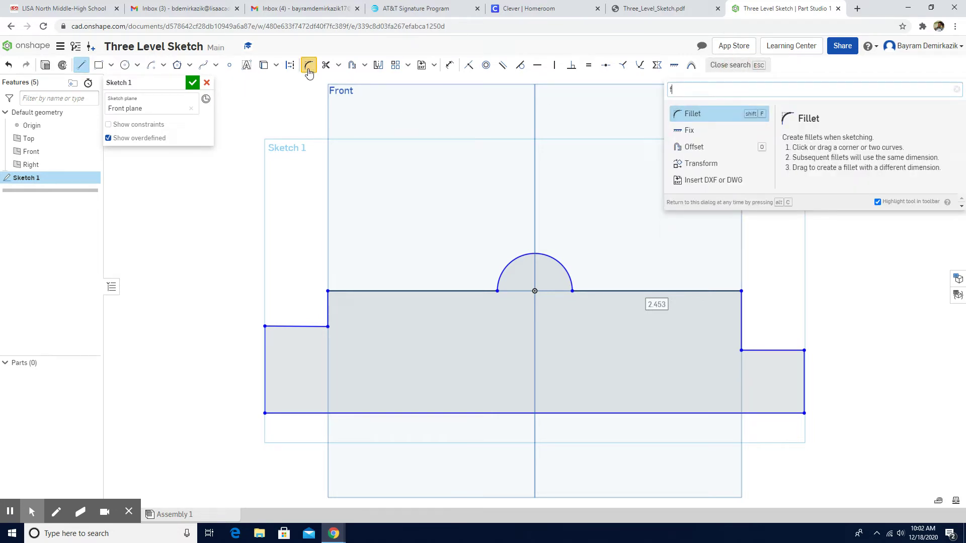
click(347, 293)
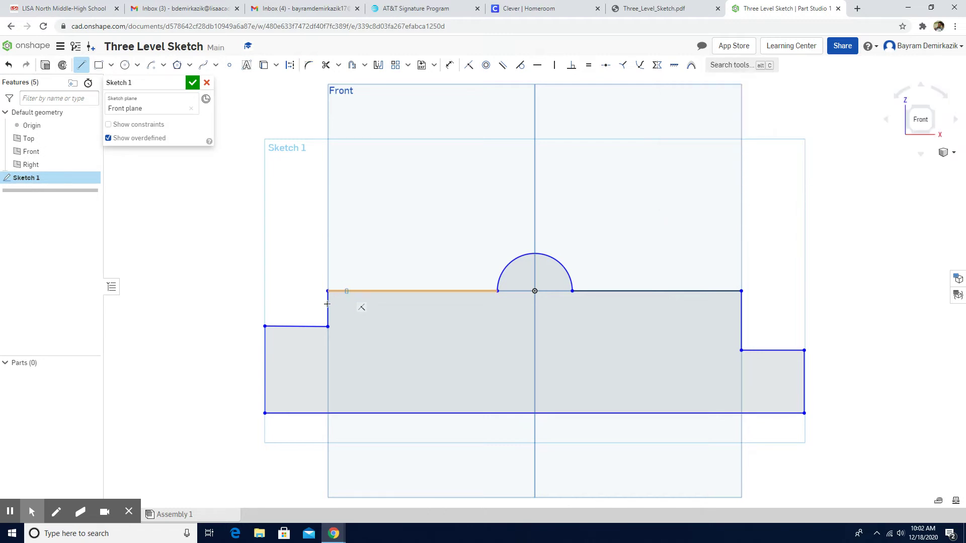
click(327, 304)
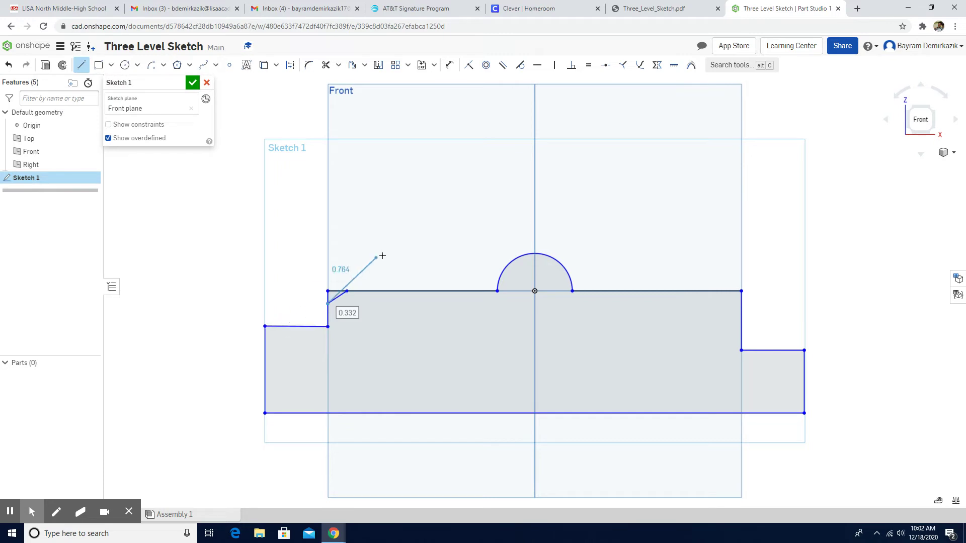
key(Escape)
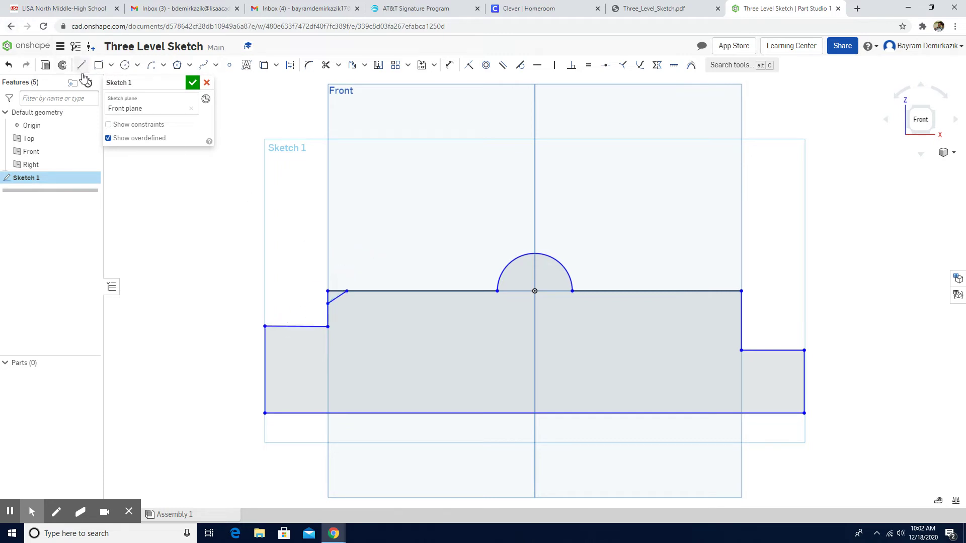
Undo the stray corner line, fillet the four outer step corners at R0.5, and close the sketch.
click(8, 65)
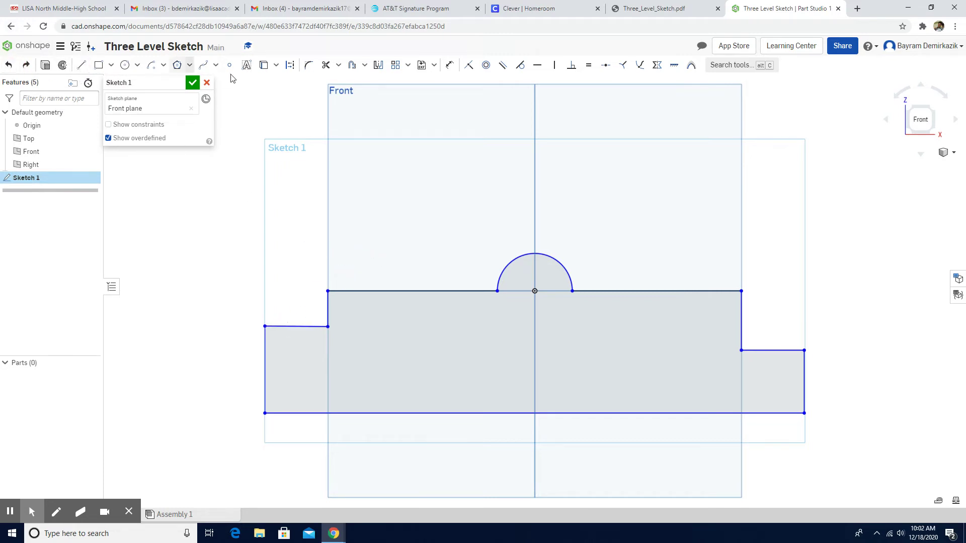
click(308, 65)
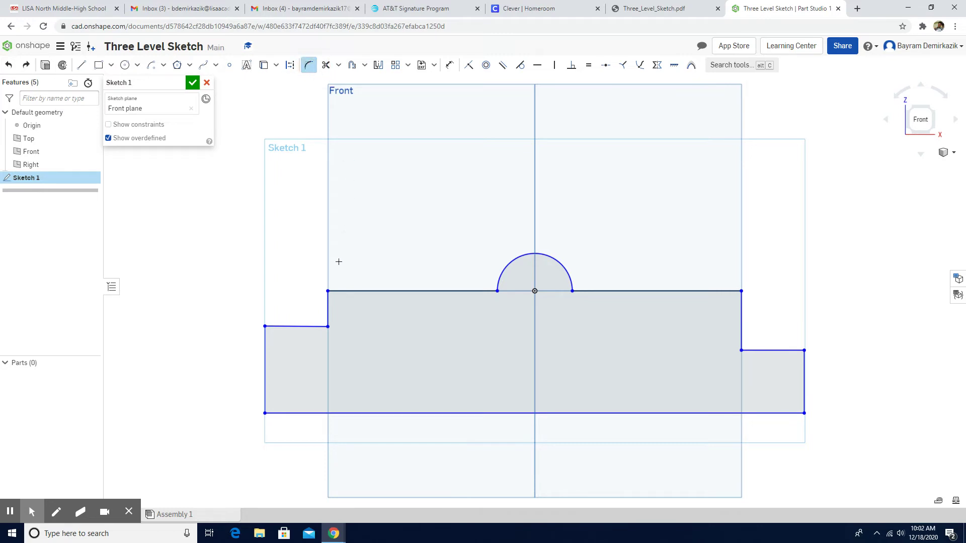
click(332, 291)
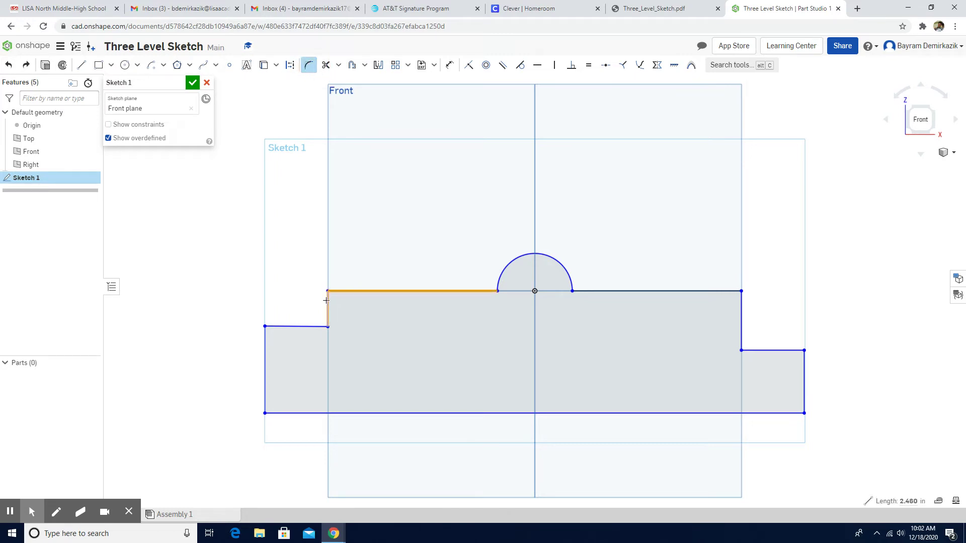
click(327, 303)
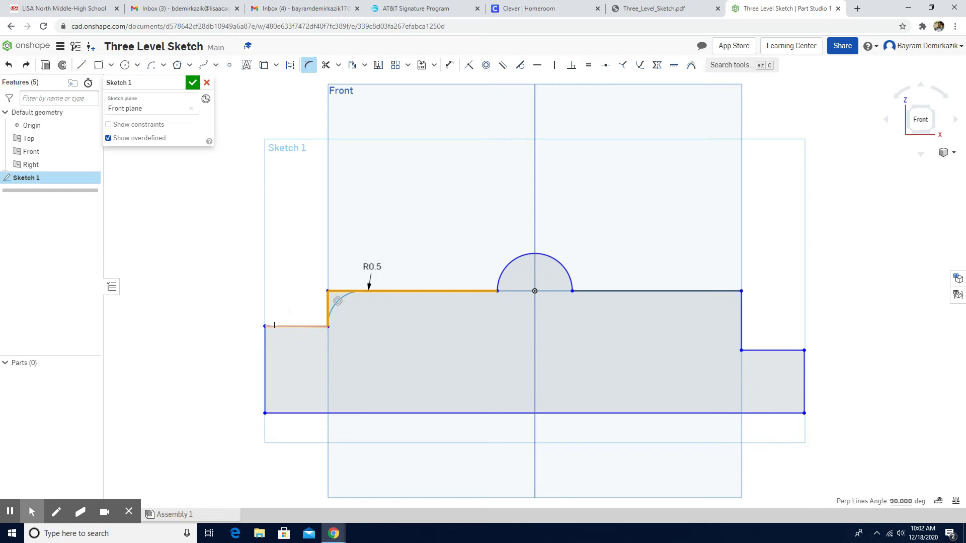
click(275, 327)
click(265, 342)
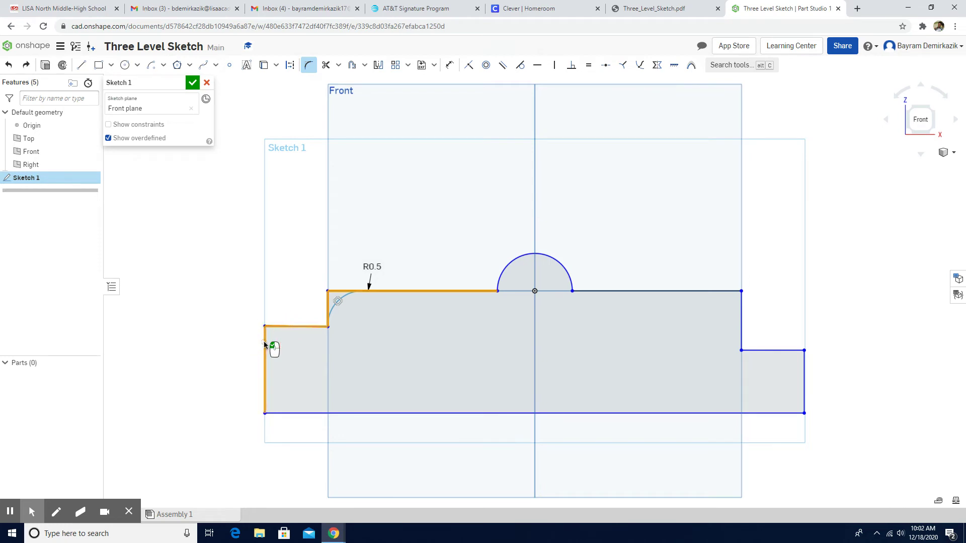
click(724, 291)
click(740, 309)
click(789, 349)
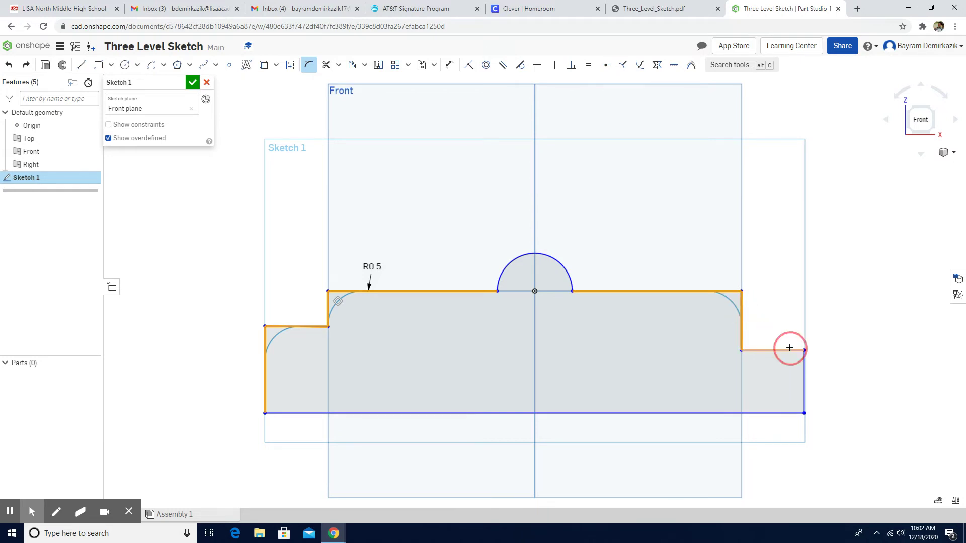
click(804, 368)
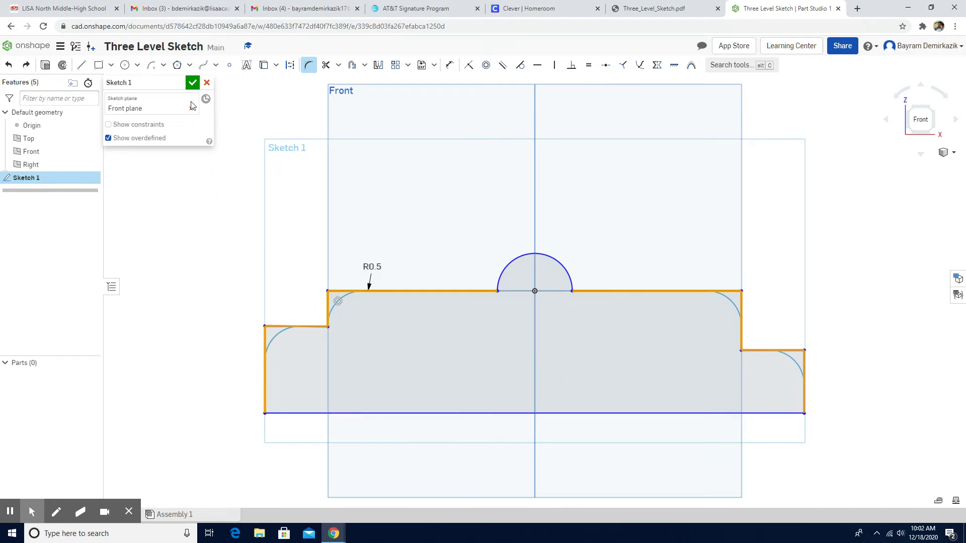
click(193, 83)
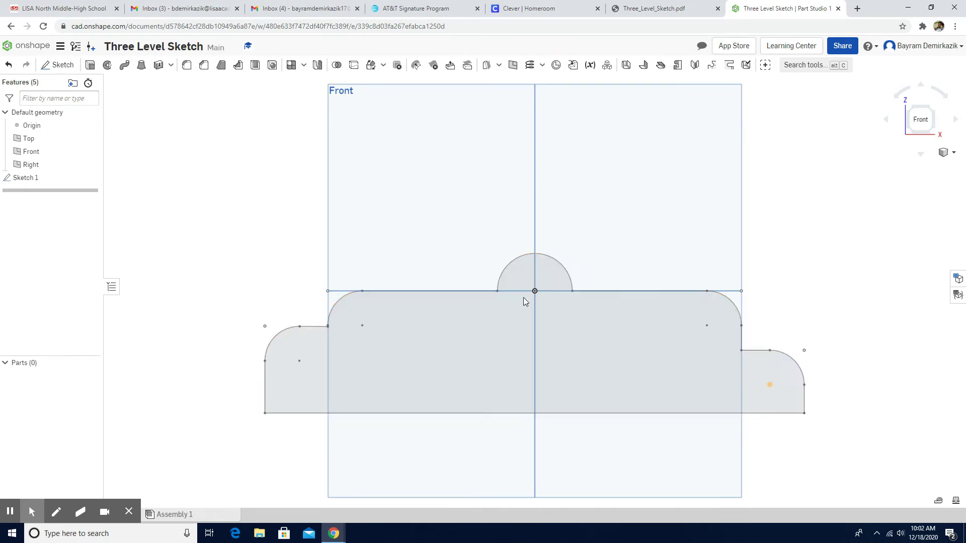
Reopen Sketch 1 and draw four small circles centred on the four fillet arc centres.
double_click(22, 178)
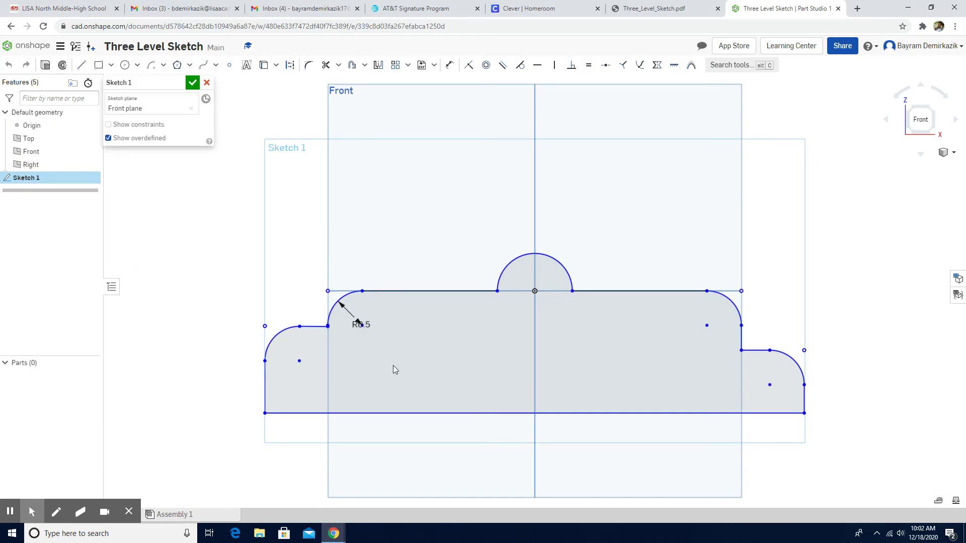
click(125, 66)
click(299, 362)
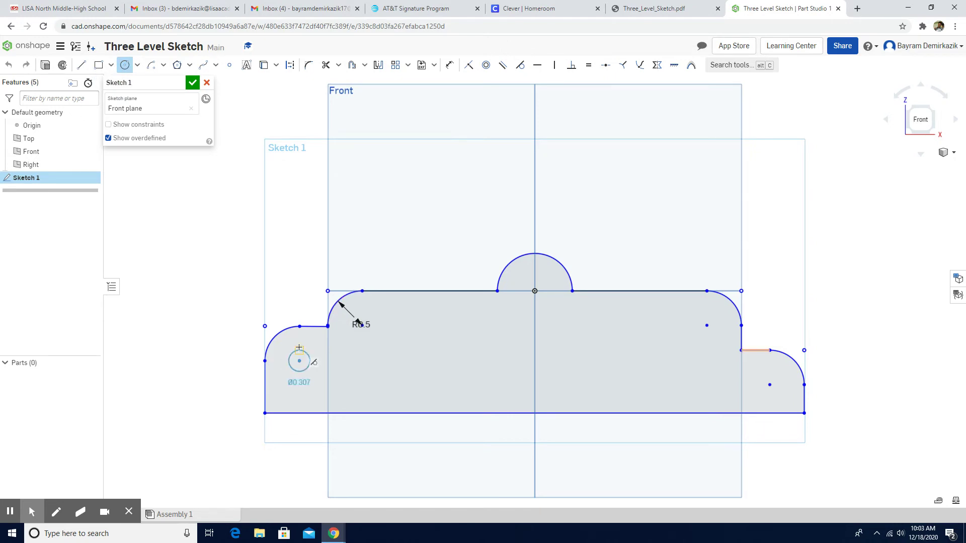
click(299, 347)
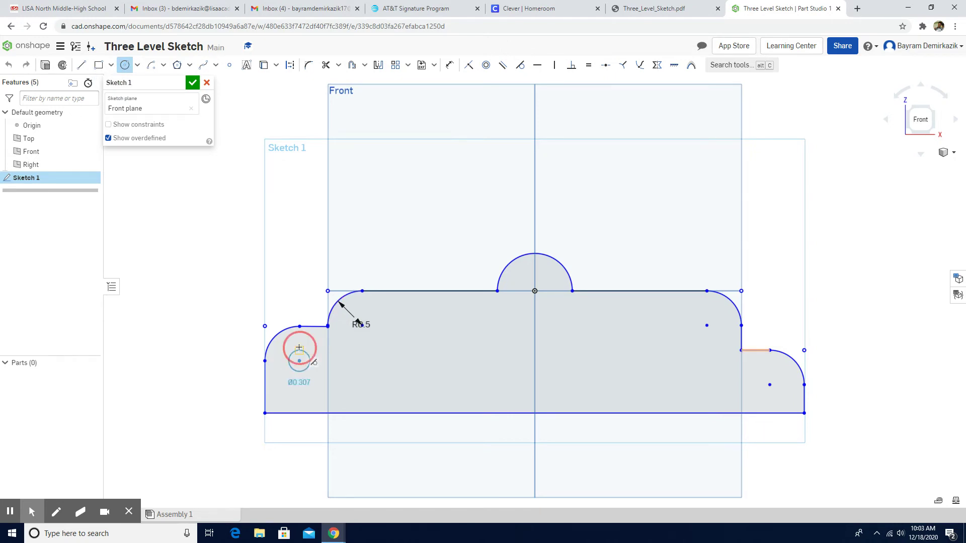
click(361, 324)
click(372, 317)
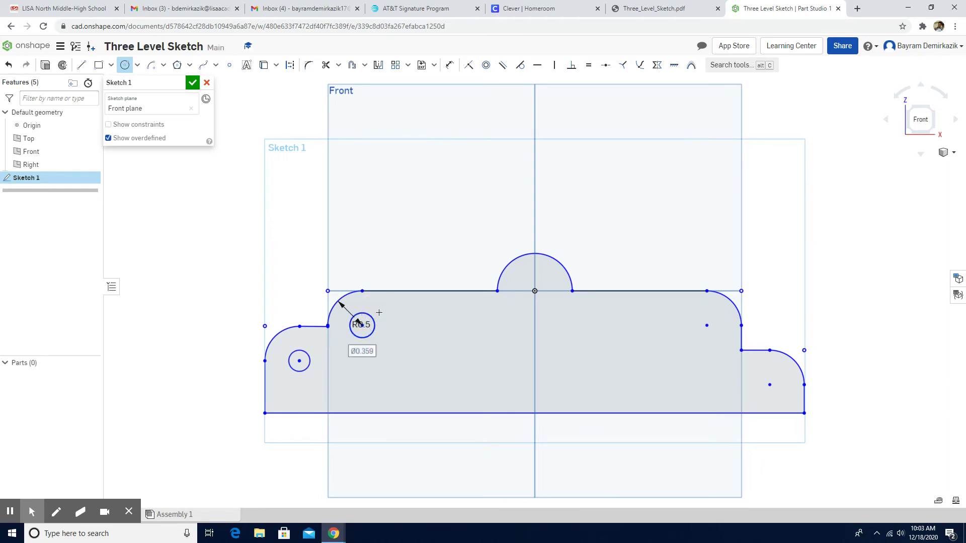
click(707, 325)
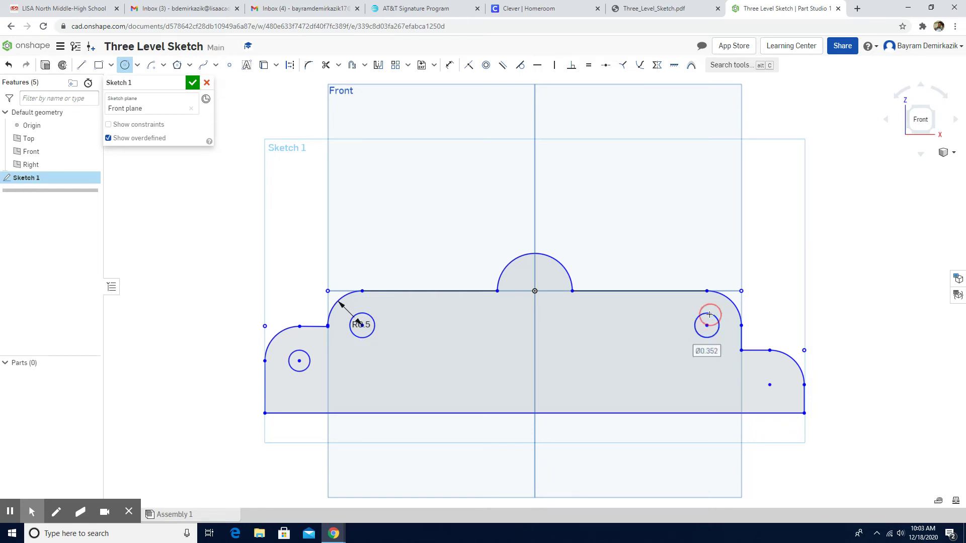
click(769, 384)
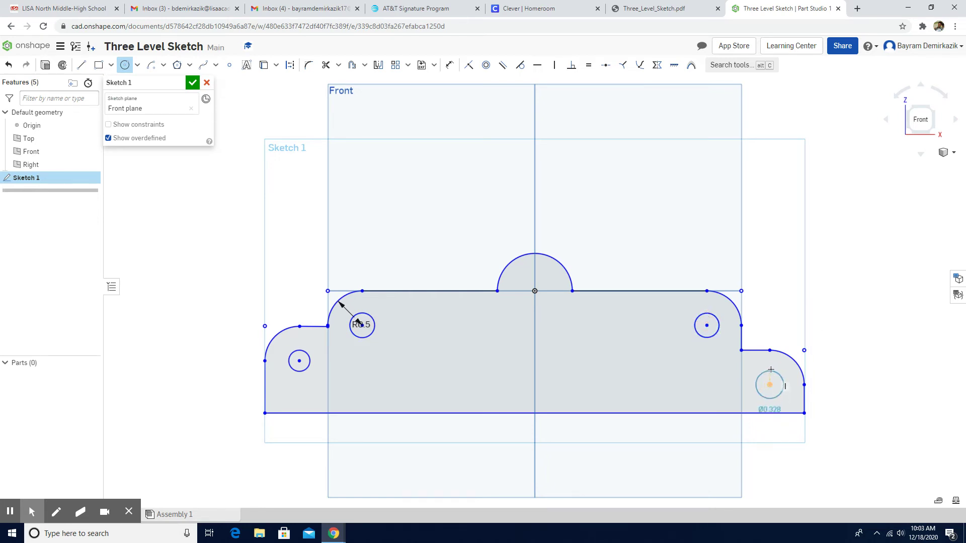
click(769, 368)
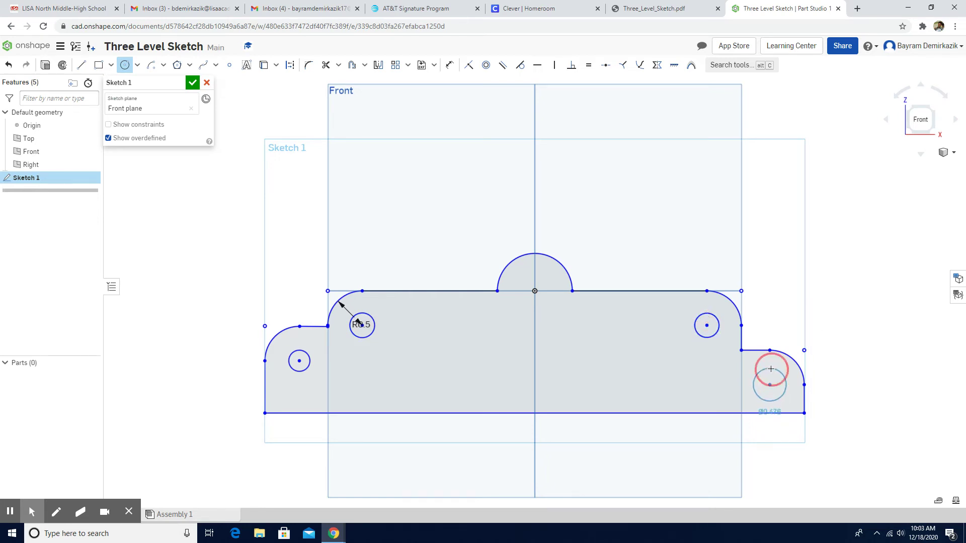
click(450, 65)
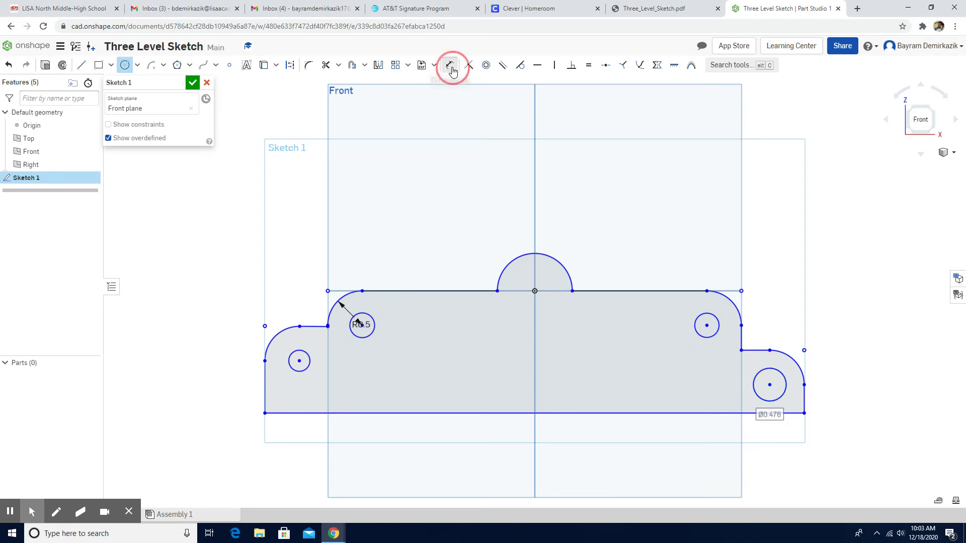
Dimension the upper-right and lower-right circles to Ø0.3.
click(697, 335)
click(668, 347)
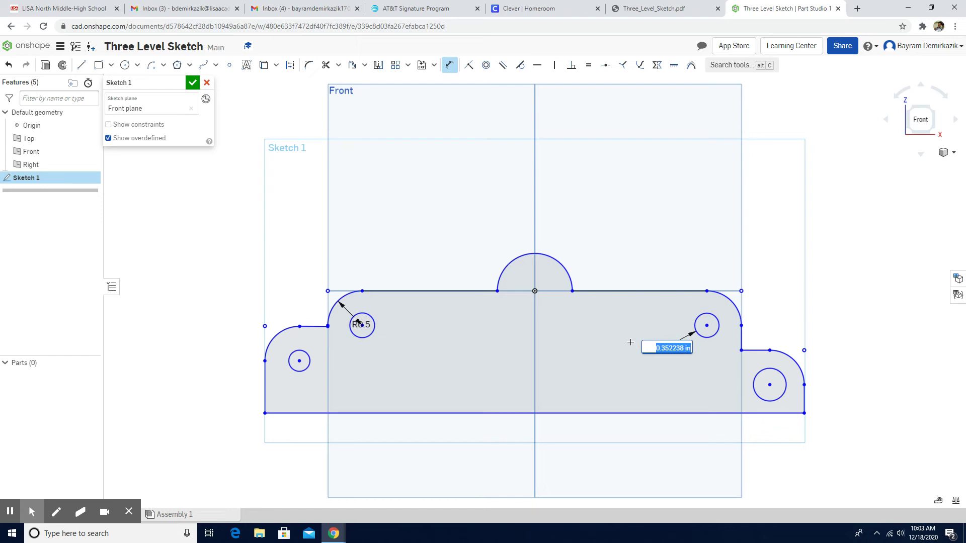
key(BackSpace)
key(Return)
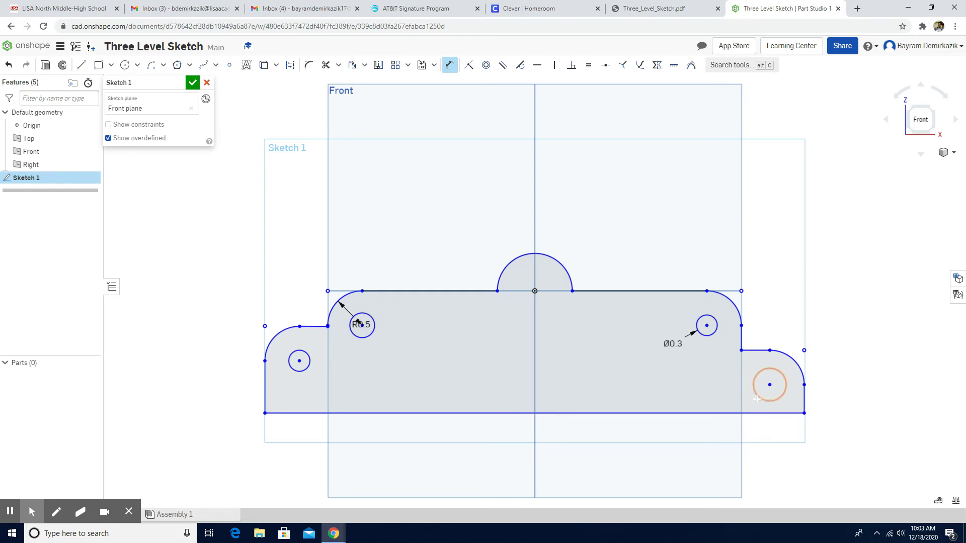
click(761, 400)
click(729, 393)
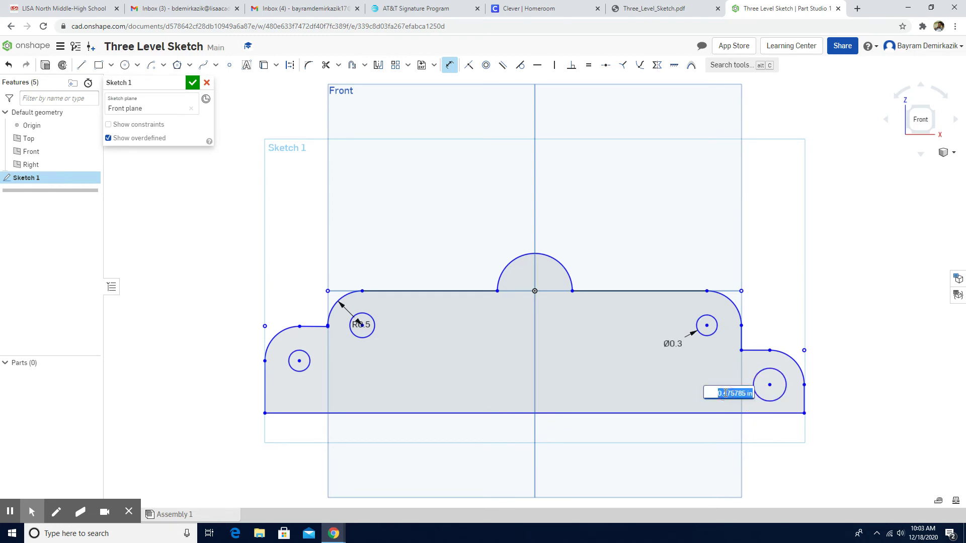
key(BackSpace)
text(.3)
key(Return)
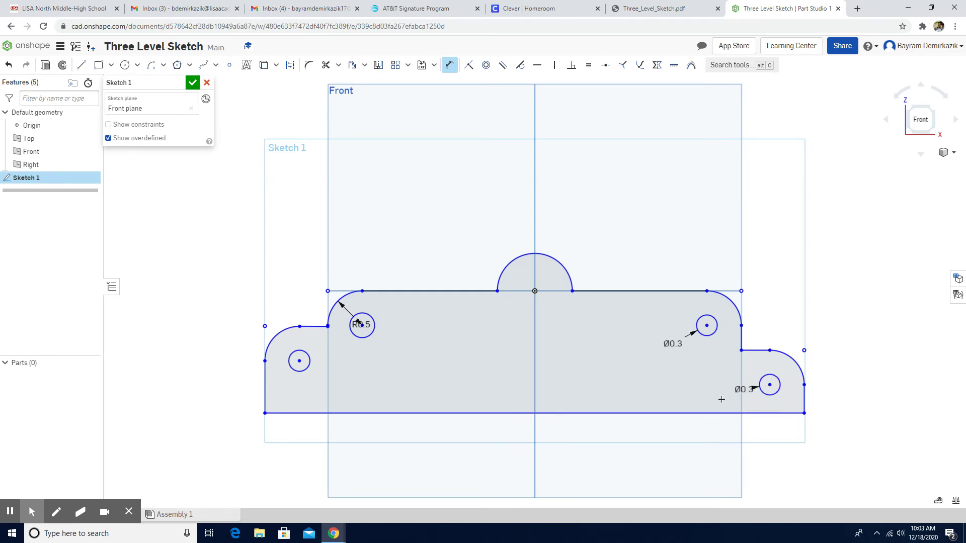
Dimension the upper-left and lower-left circles to Ø0.3.
click(354, 334)
click(376, 348)
text(.3)
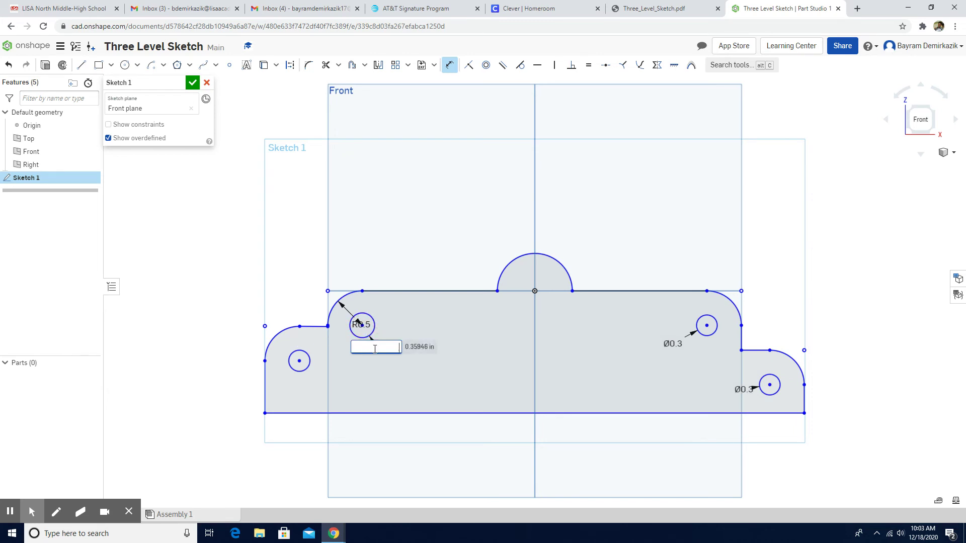
key(Return)
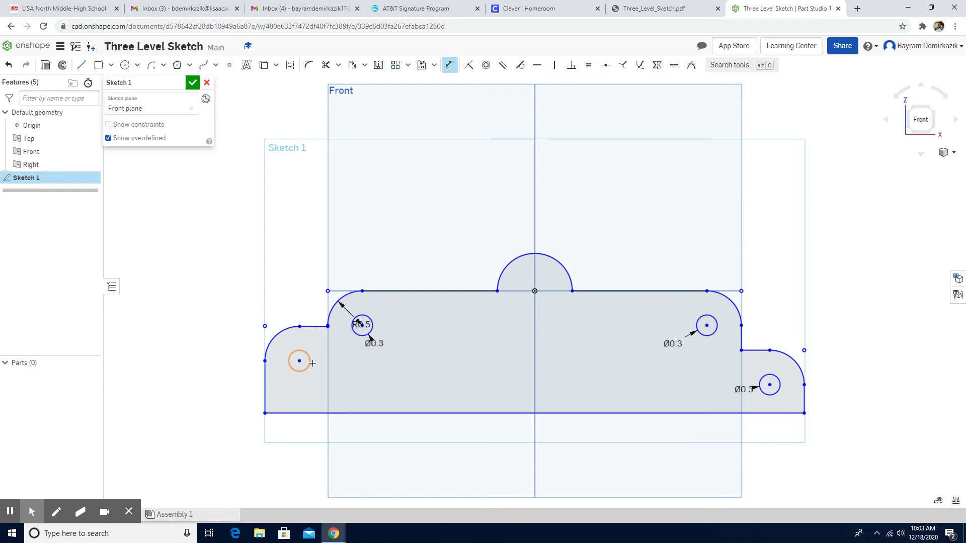
click(309, 362)
click(338, 368)
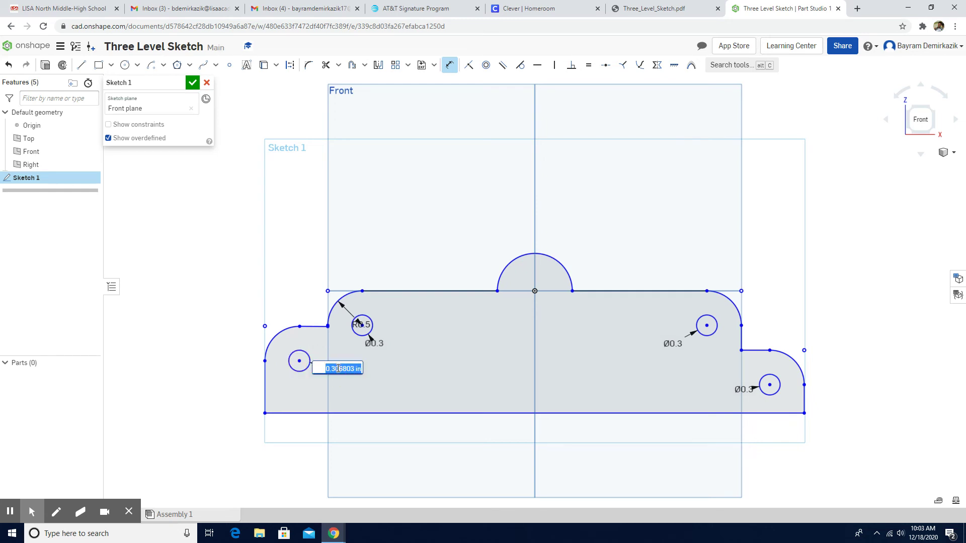
text(.3)
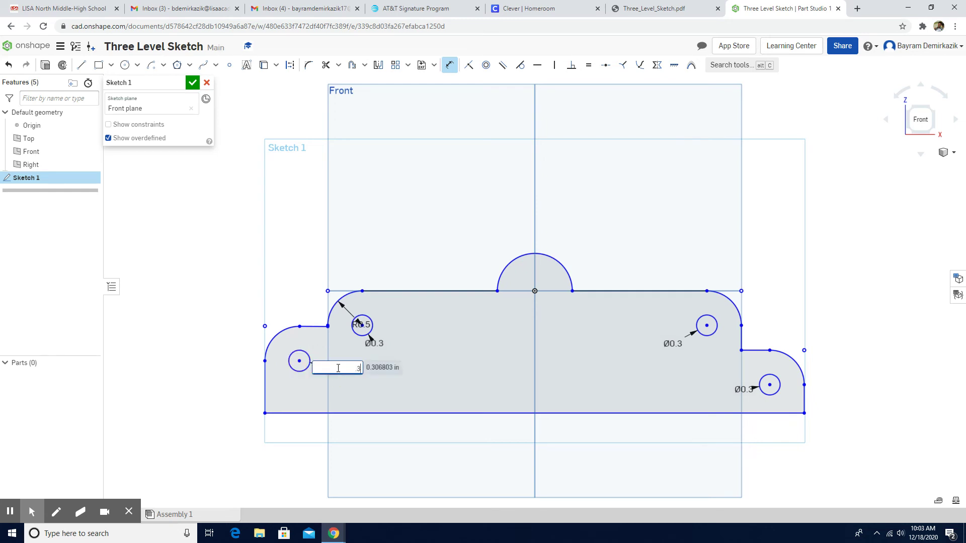
key(Escape)
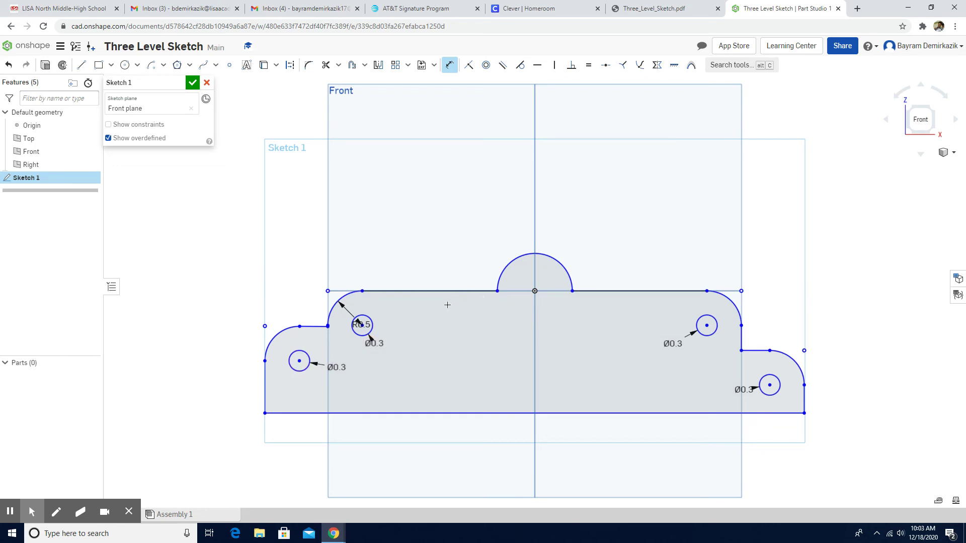
key(Escape)
Select the four profile corner points and the R0.5 fillet dimension, then clear the selection.
click(327, 290)
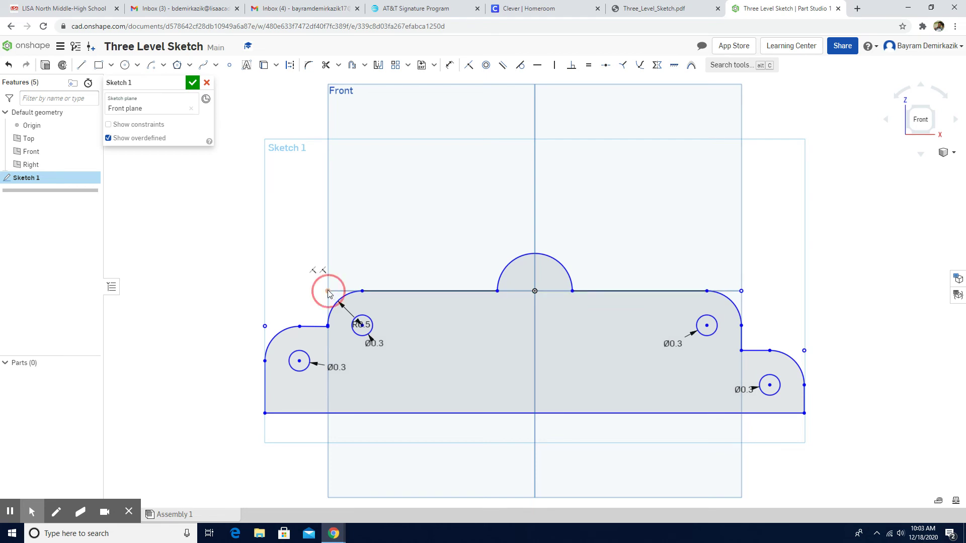
click(265, 326)
click(742, 291)
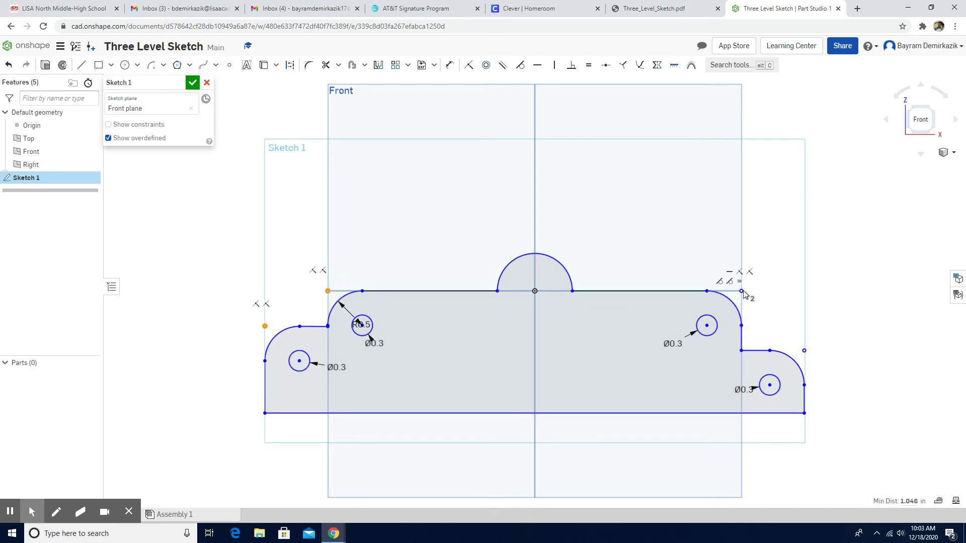
click(804, 351)
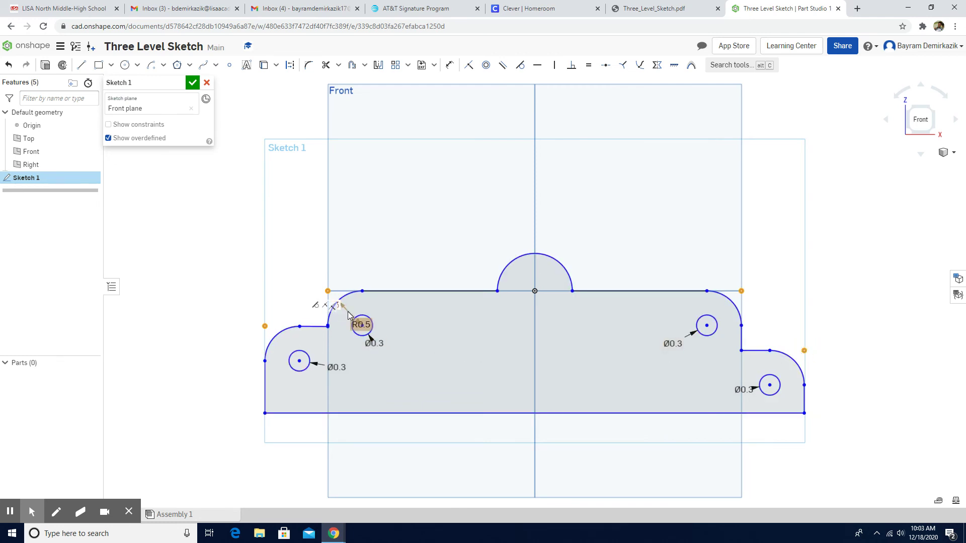
click(358, 324)
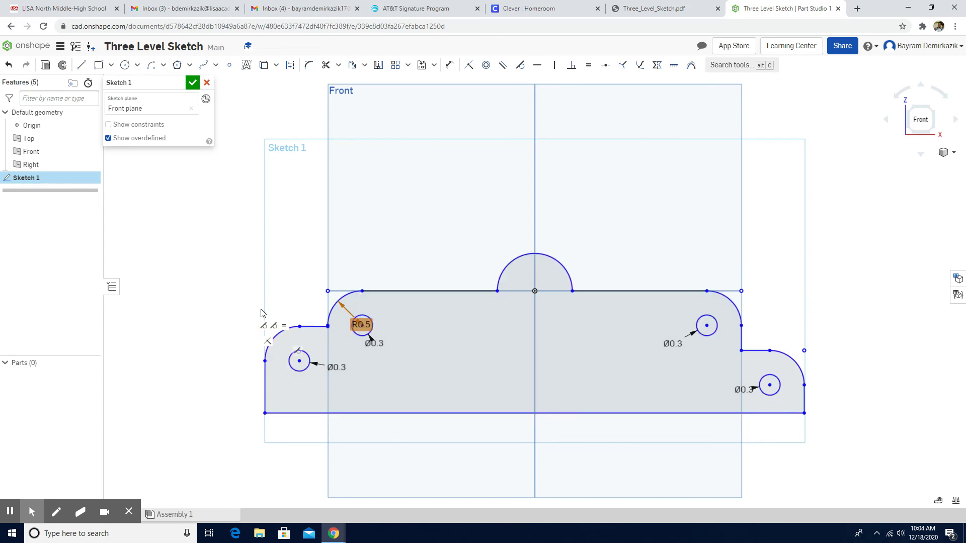
click(328, 290)
click(265, 326)
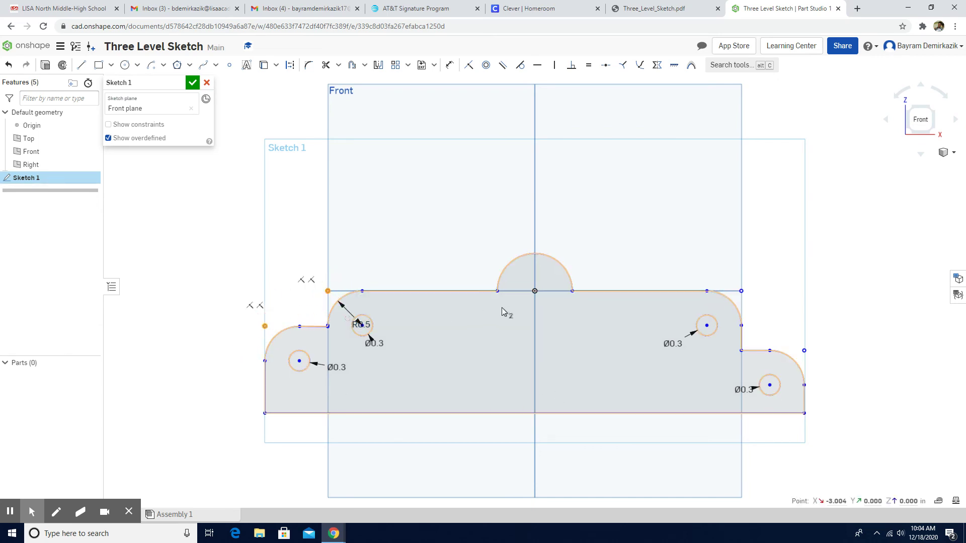
click(741, 291)
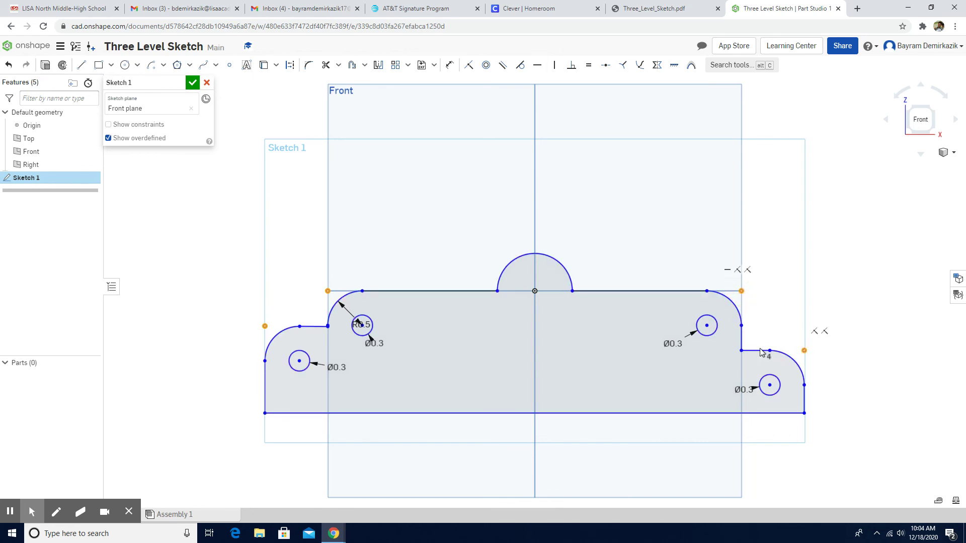
click(596, 315)
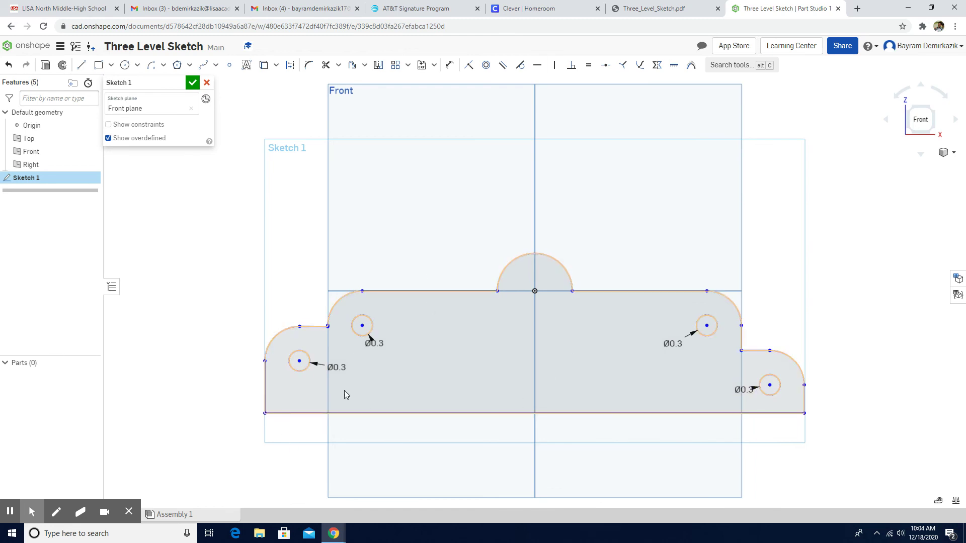
Delete the Ø0.3 dimensions on the lower-left and middle circles.
click(336, 367)
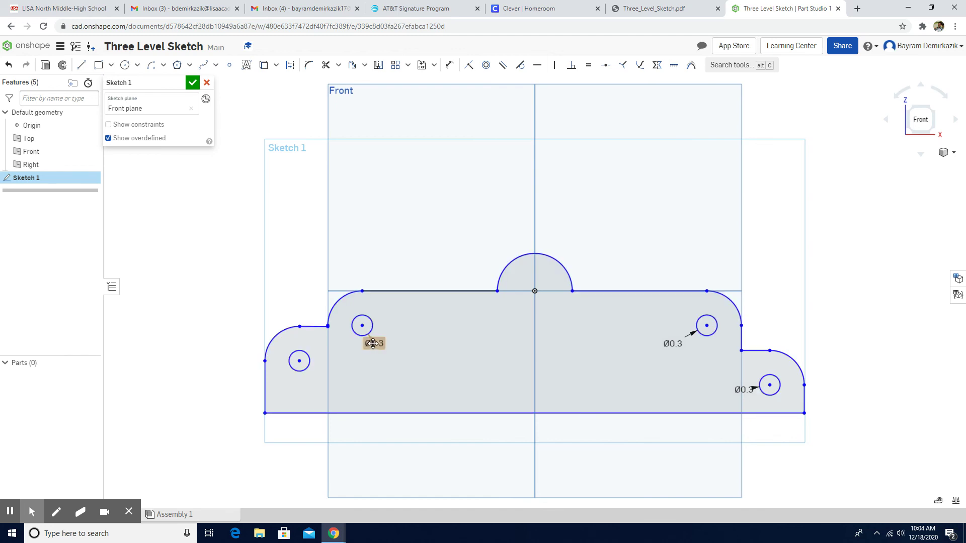
key(Delete)
click(674, 343)
key(Delete)
Hide the Right, Front and Top planes in the Features list.
click(91, 165)
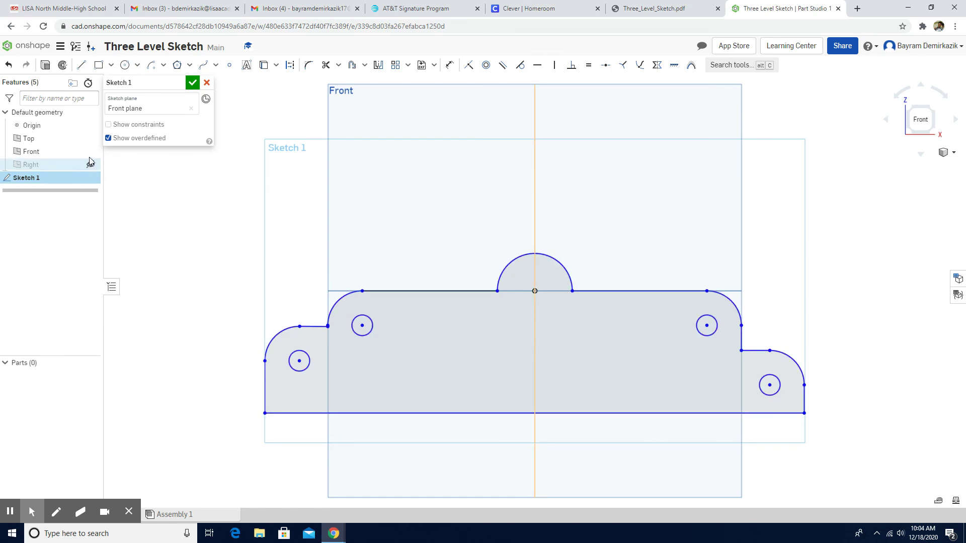
click(91, 152)
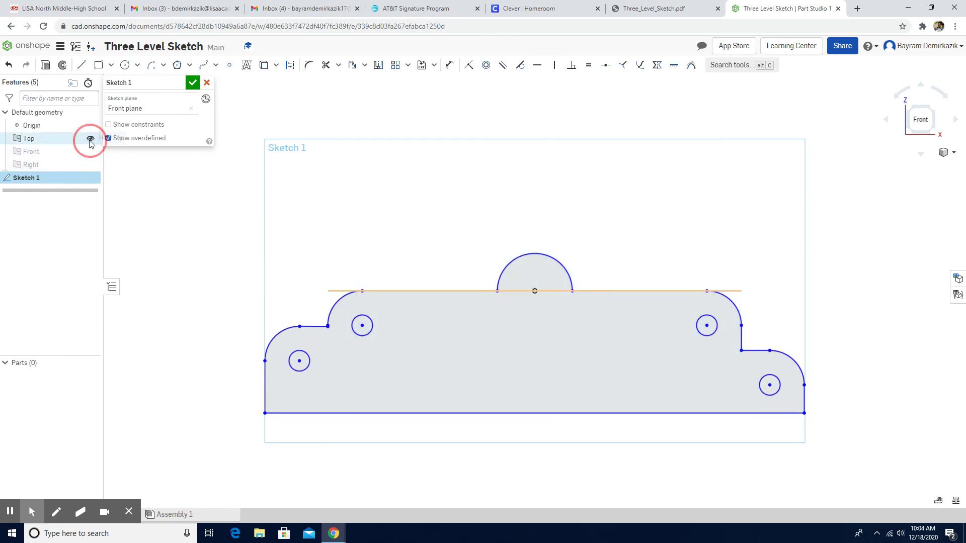
click(91, 138)
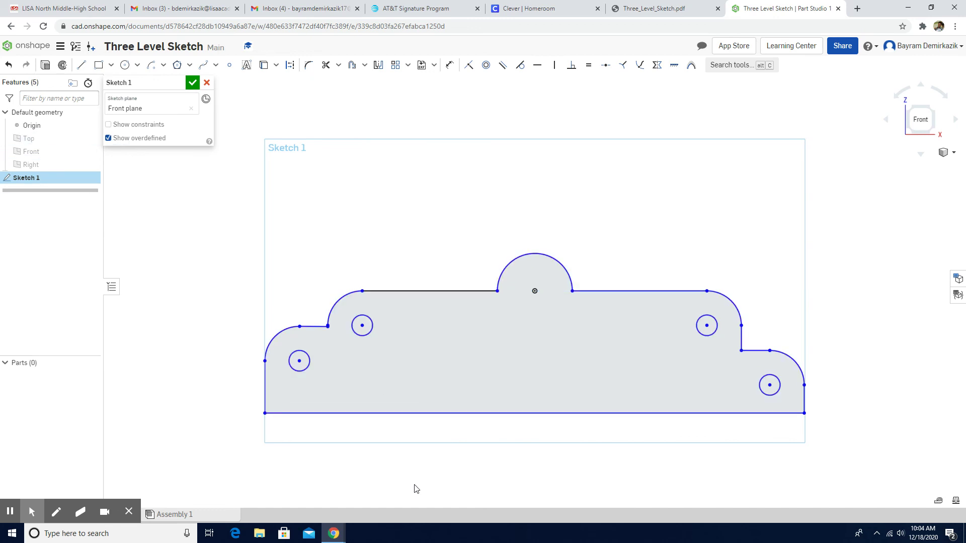